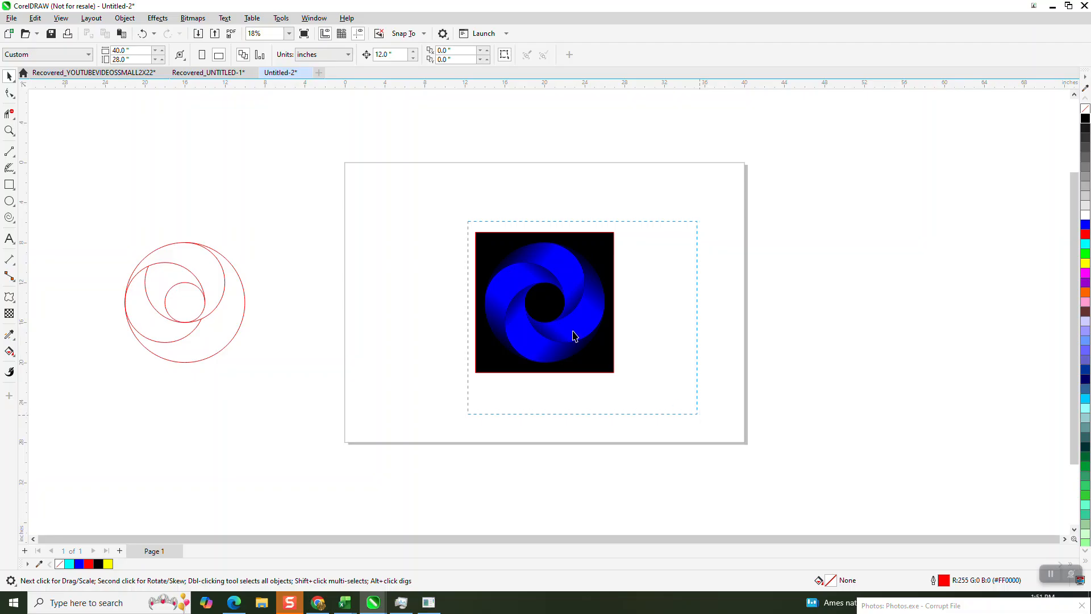
- Move the finished blue swirl artwork aside and draw a circle 12 inches in diameter at the page centre
{"action": "left_click_drag", "start_coordinate": [556, 301], "coordinate": [778, 288]}
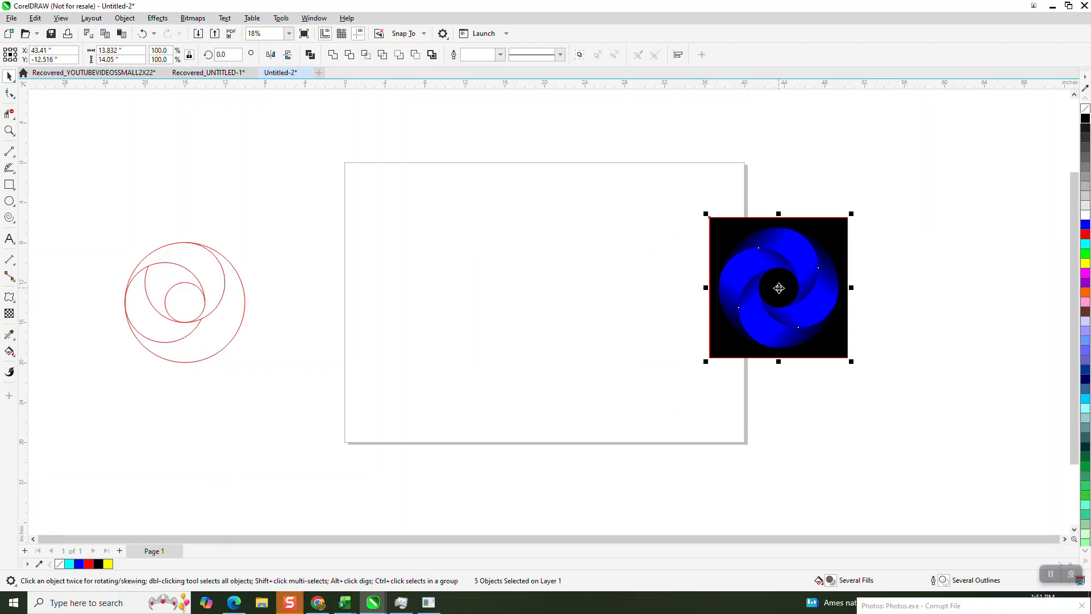
{"action": "left_click", "coordinate": [10, 202]}
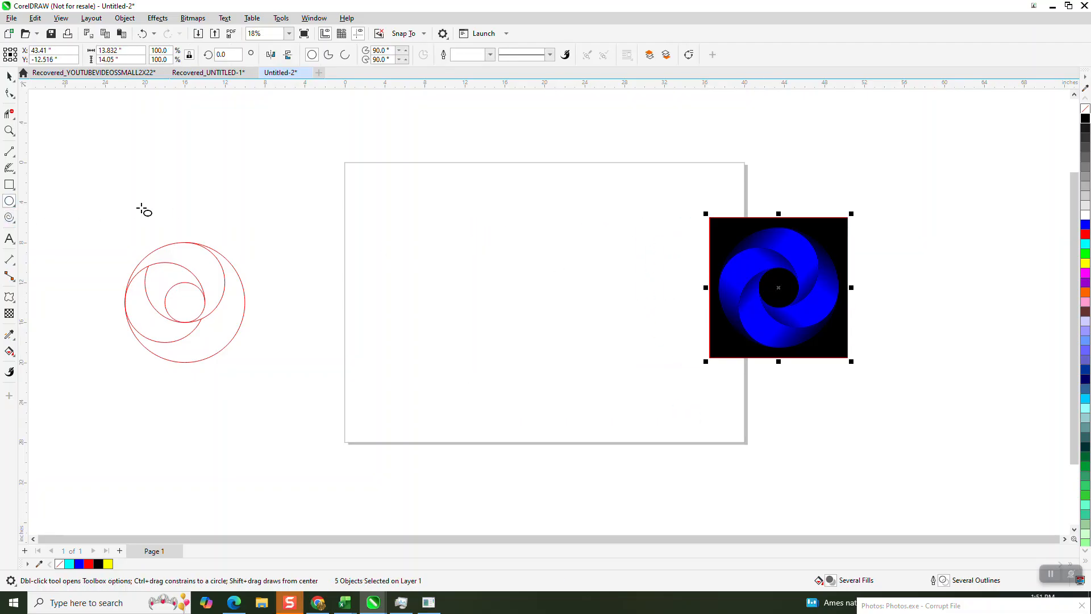
{"action": "left_click_drag", "start_coordinate": [633, 230], "coordinate": [497, 382]}
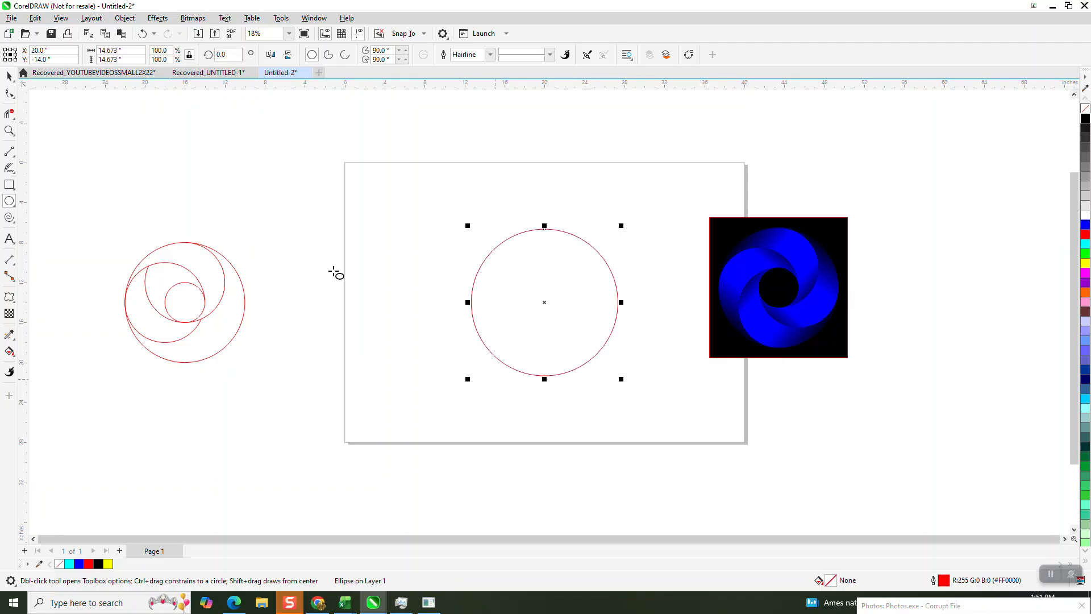
{"action": "left_click", "coordinate": [116, 50]}
{"action": "type", "text": "12"}
{"action": "key", "text": "Return"}
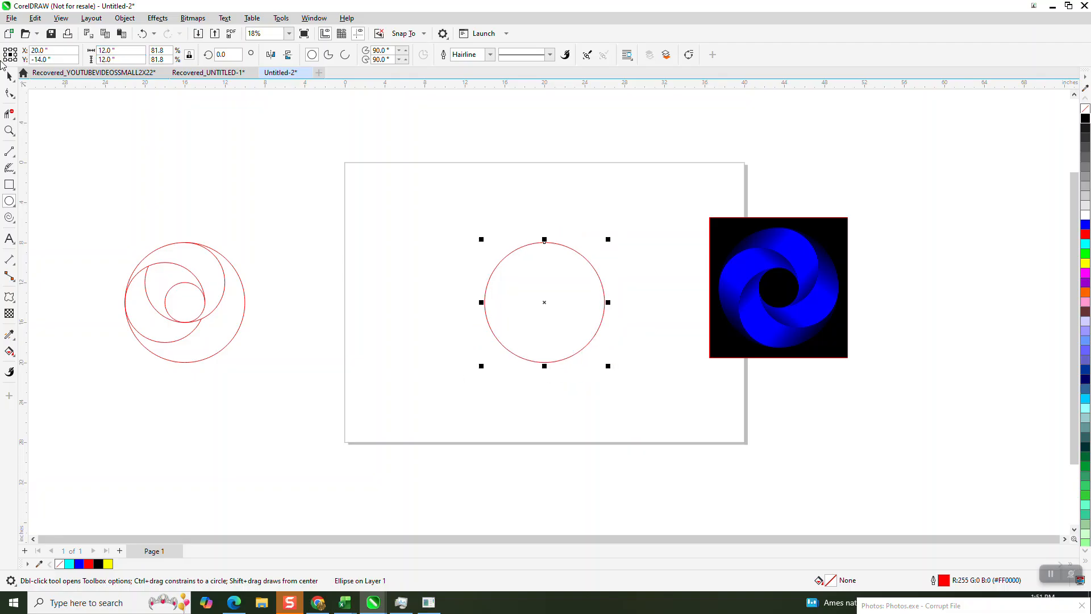
- Create a concentric copy of the circle with a 4-inch diameter
{"action": "left_click", "coordinate": [99, 50]}
{"action": "type", "text": "4"}
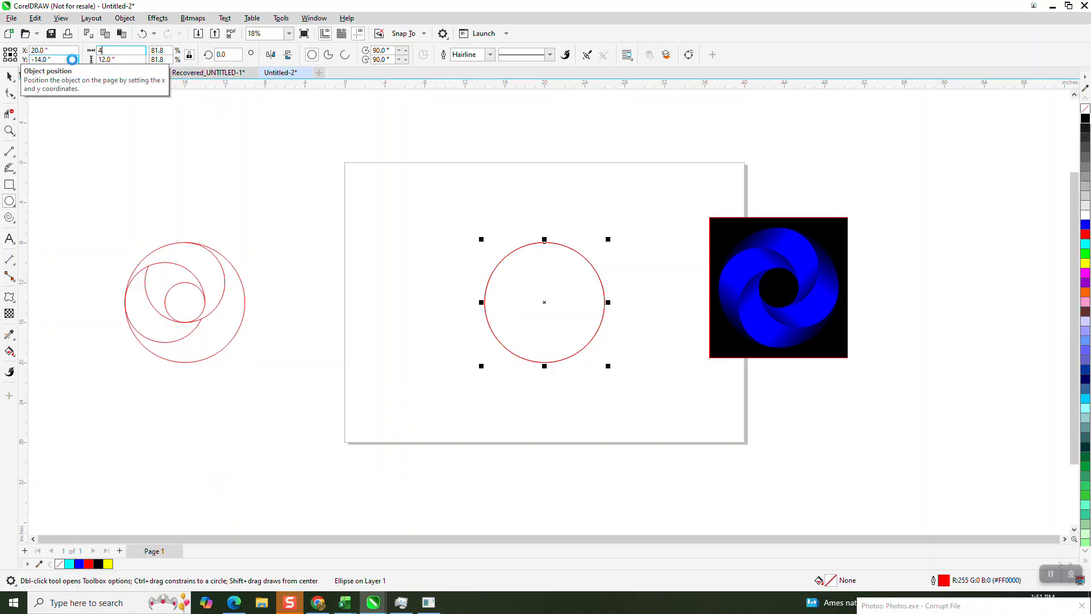
{"action": "key", "text": "Return"}
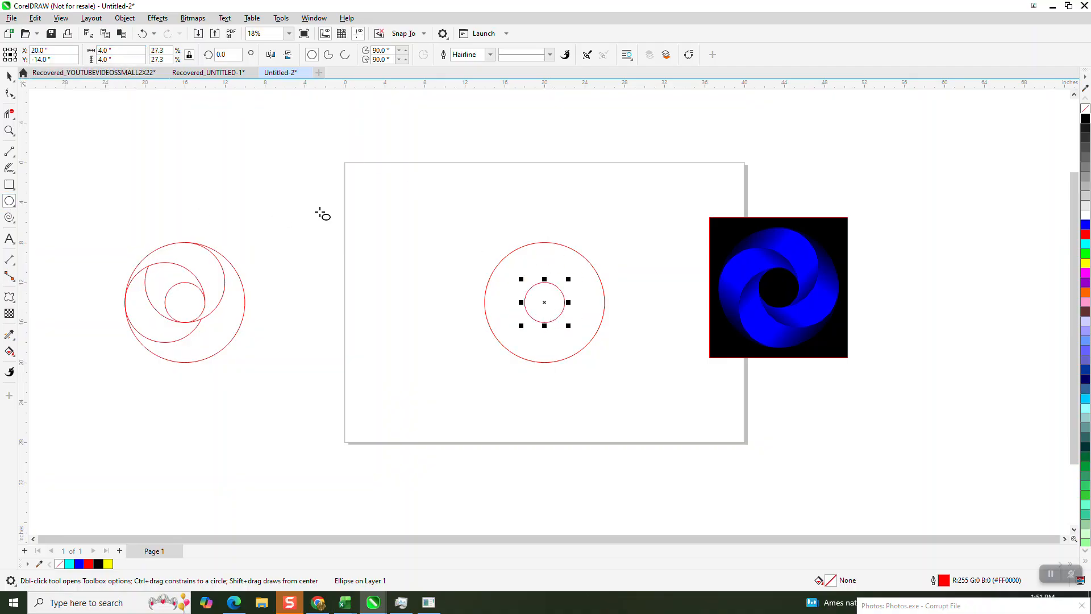
- Draw another circle, set its diameter to 8 inches and centre it on the page
{"action": "mouse_move", "coordinate": [392, 195]}
{"action": "left_mouse_down"}
{"action": "mouse_move", "coordinate": [336, 283]}
{"action": "mouse_move", "coordinate": [301, 286]}
{"action": "left_mouse_up"}
{"action": "double_click", "coordinate": [133, 50]}
{"action": "type", "text": "8"}
{"action": "key", "text": "Return"}
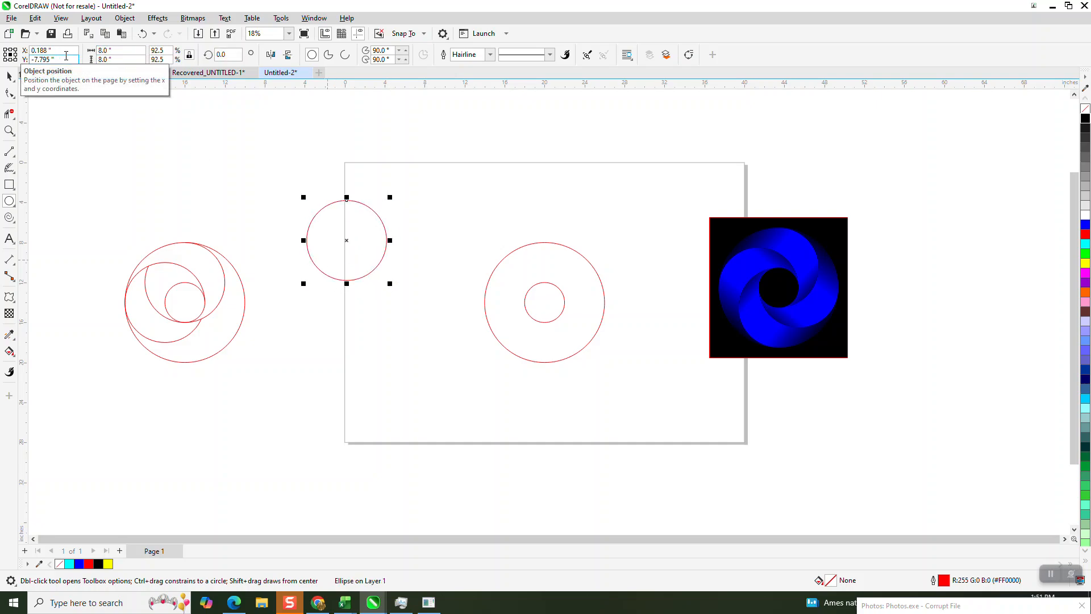
{"action": "key", "text": "p"}
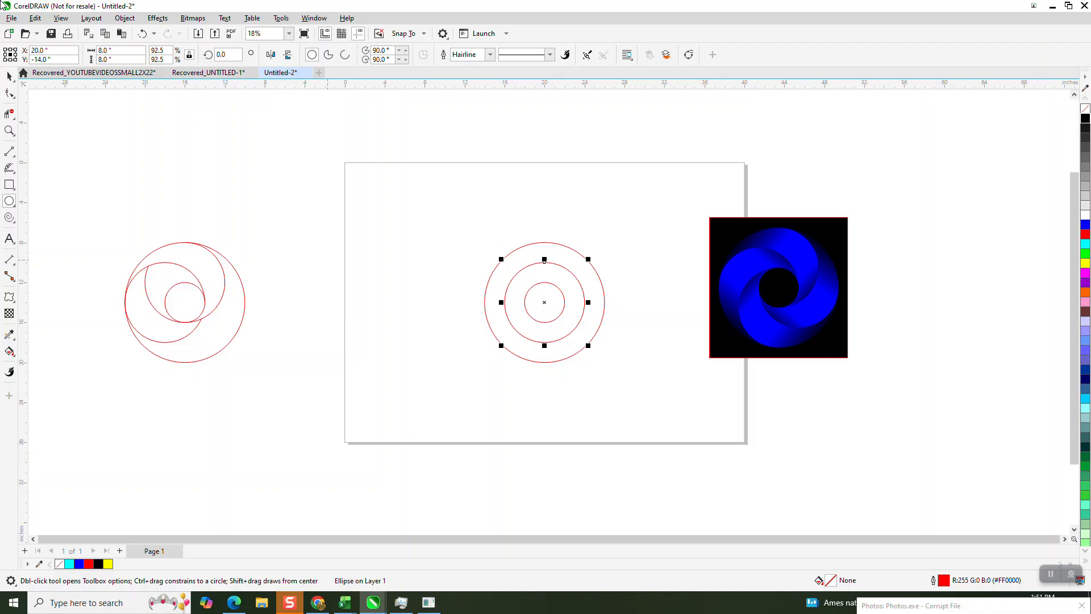
- Align the top of the 8-inch circle with the top of the 12-inch circle
{"action": "left_click", "coordinate": [11, 76]}
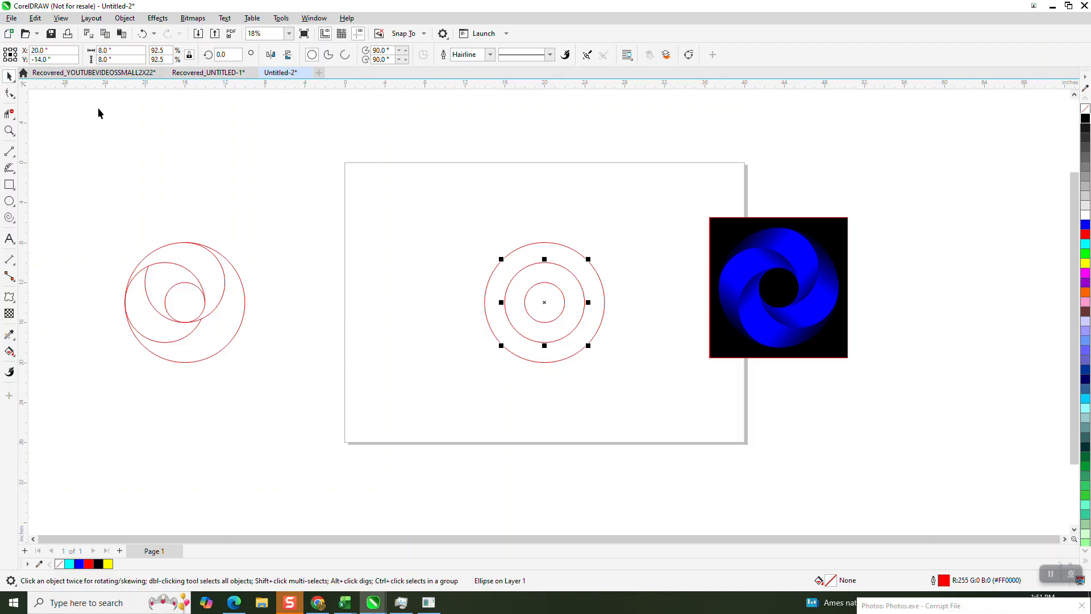
{"action": "left_click", "coordinate": [544, 244], "text": "shift"}
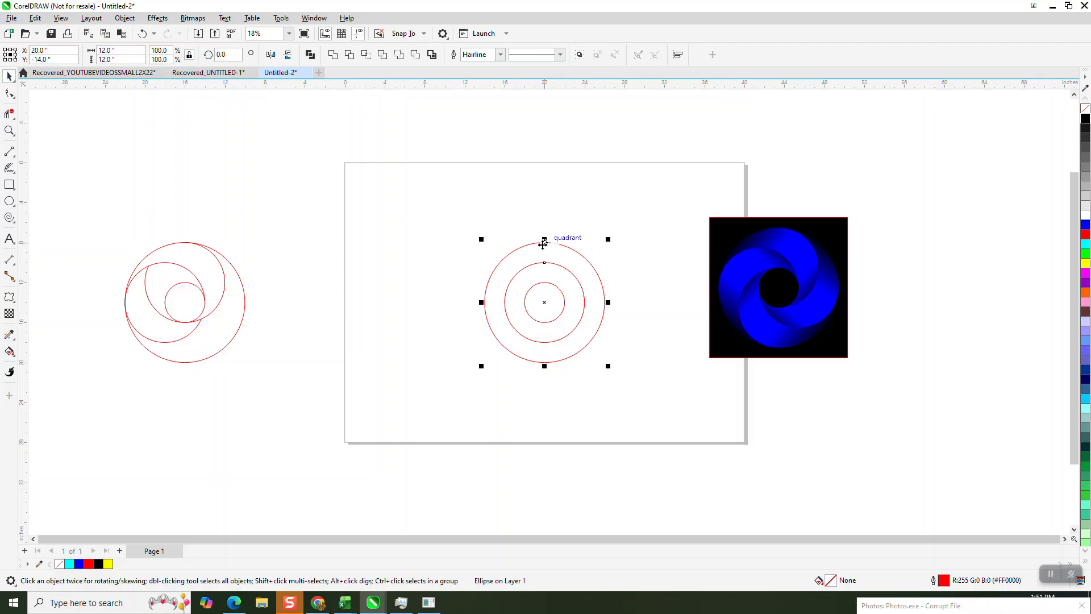
{"action": "key", "text": "t"}
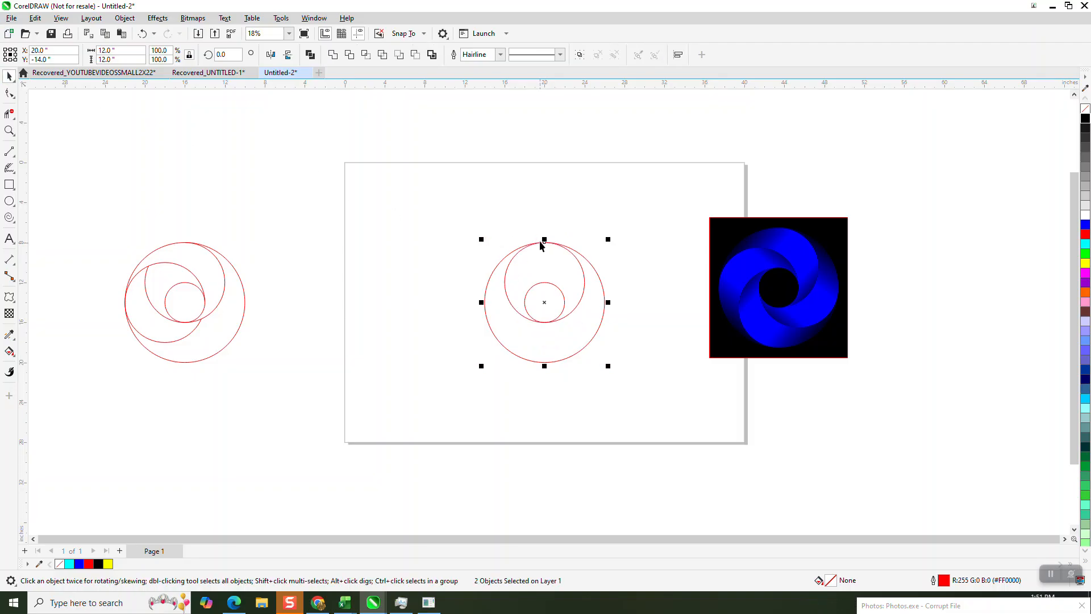
{"action": "left_click", "coordinate": [591, 216]}
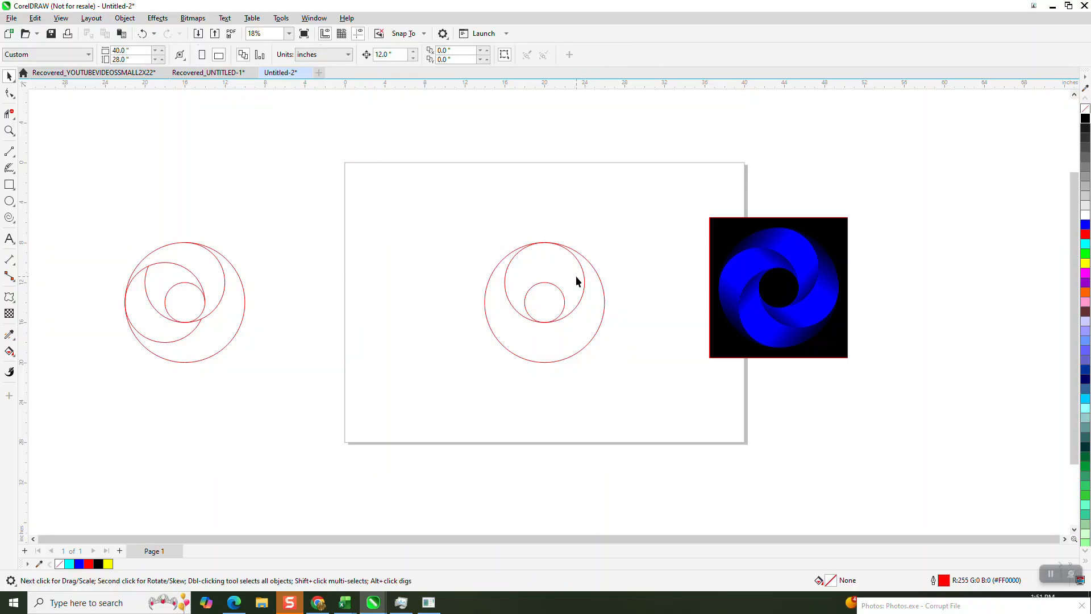
- Create a copy of the 8-inch circle rotated 90 degrees about the centre of the 12-inch circle
{"action": "left_click", "coordinate": [582, 283]}
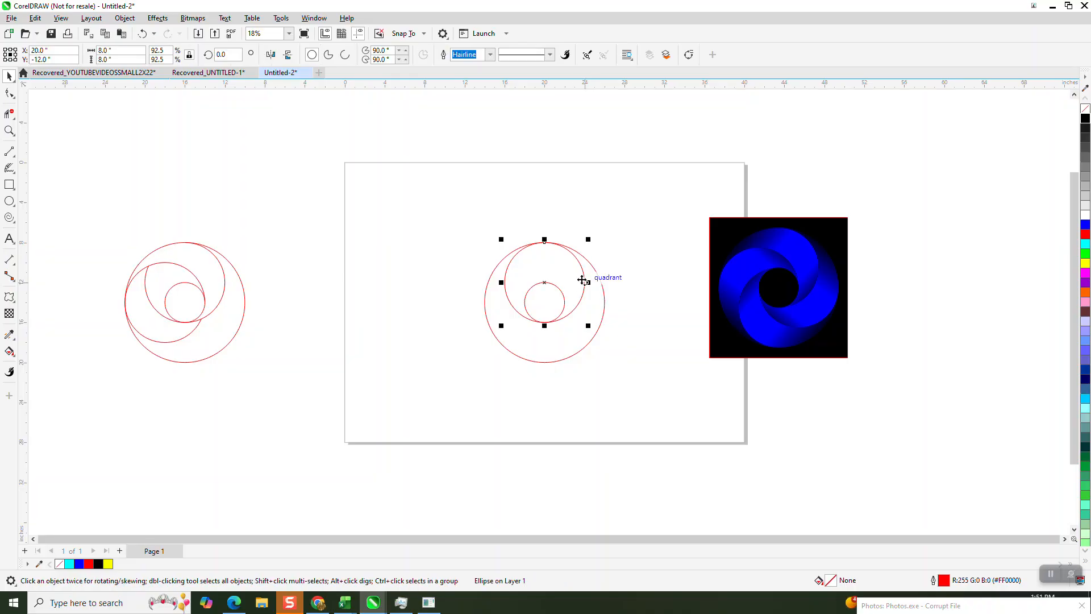
{"action": "left_click", "coordinate": [564, 281]}
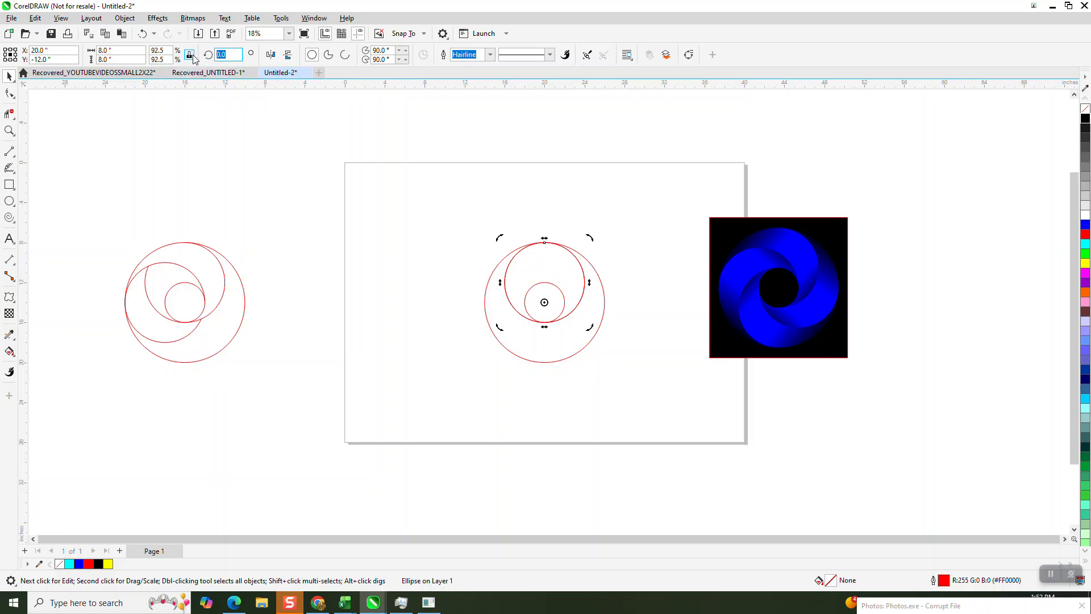
{"action": "type", "text": "90"}
{"action": "key", "text": "Return"}
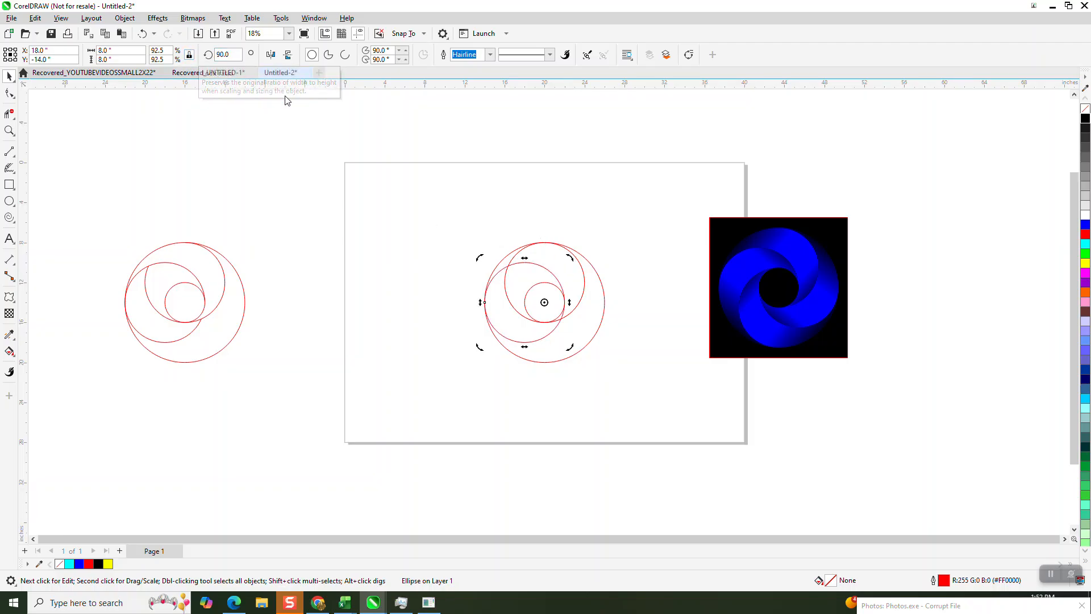
- Delete the upper-left arc of the top 8-inch circle and the rotated circle's short lower-right arc beside the 4-inch circle using Virtual Segment Delete
{"action": "key", "text": "z"}
{"action": "left_click_drag", "start_coordinate": [466, 223], "coordinate": [680, 375]}
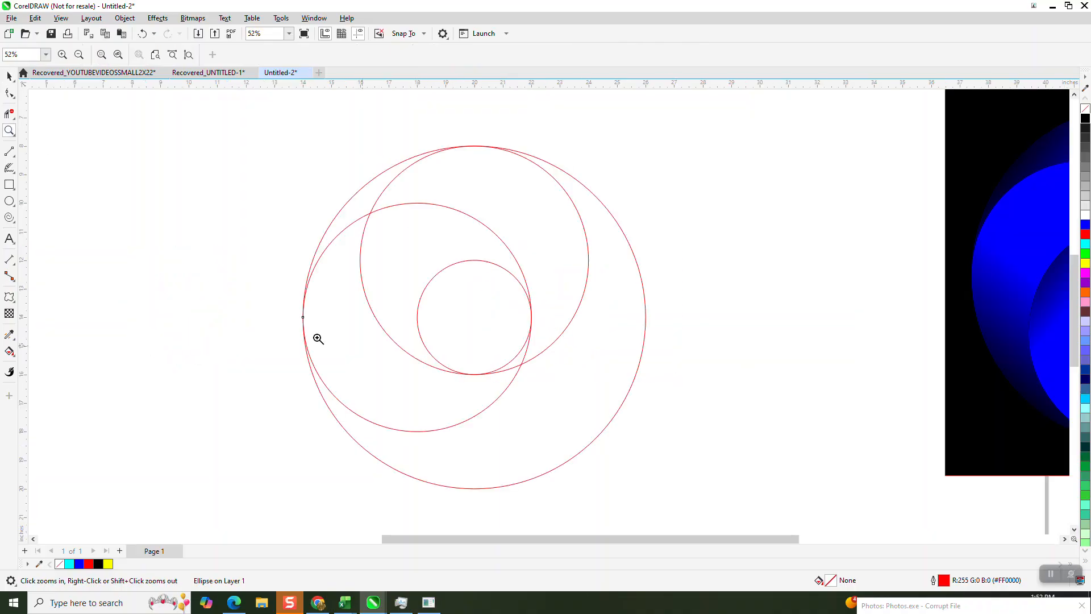
{"action": "left_click", "coordinate": [9, 113]}
{"action": "left_click", "coordinate": [393, 181]}
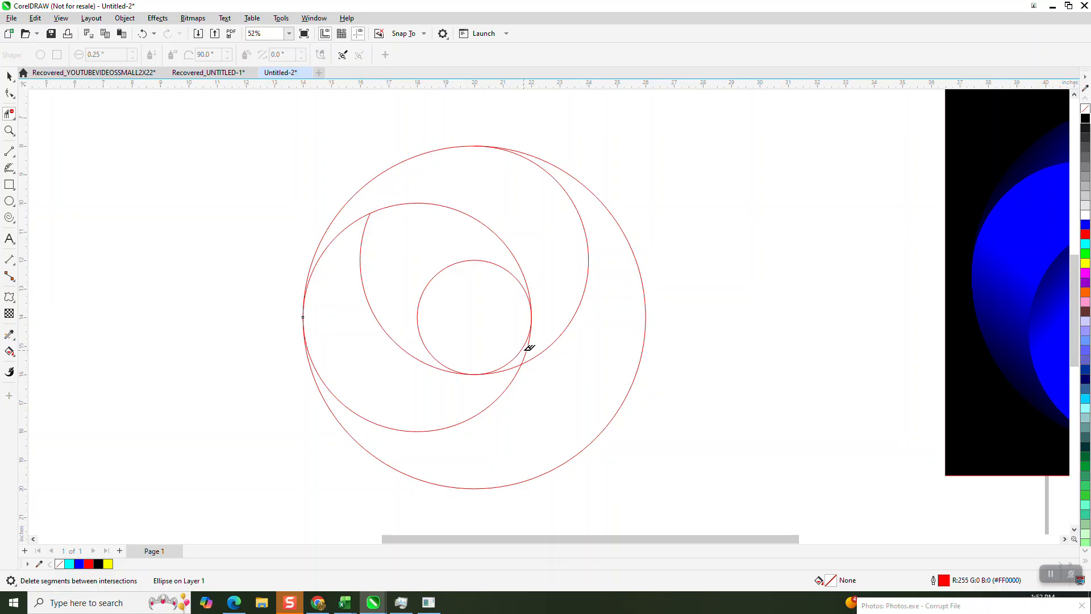
{"action": "left_click", "coordinate": [529, 344]}
{"action": "scroll", "coordinate": [427, 297], "scroll_direction": "down", "scroll_amount": 2}
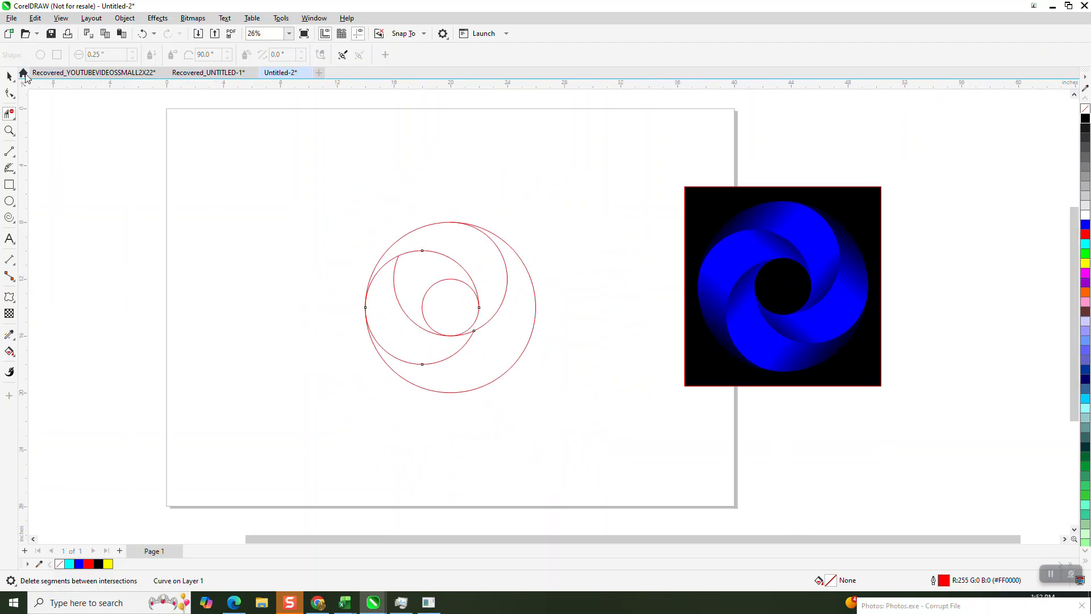
- Group the four circle outlines on the page into one object
{"action": "left_click", "coordinate": [9, 76]}
{"action": "left_click_drag", "start_coordinate": [347, 169], "coordinate": [558, 430]}
{"action": "key", "text": "ctrl+g"}
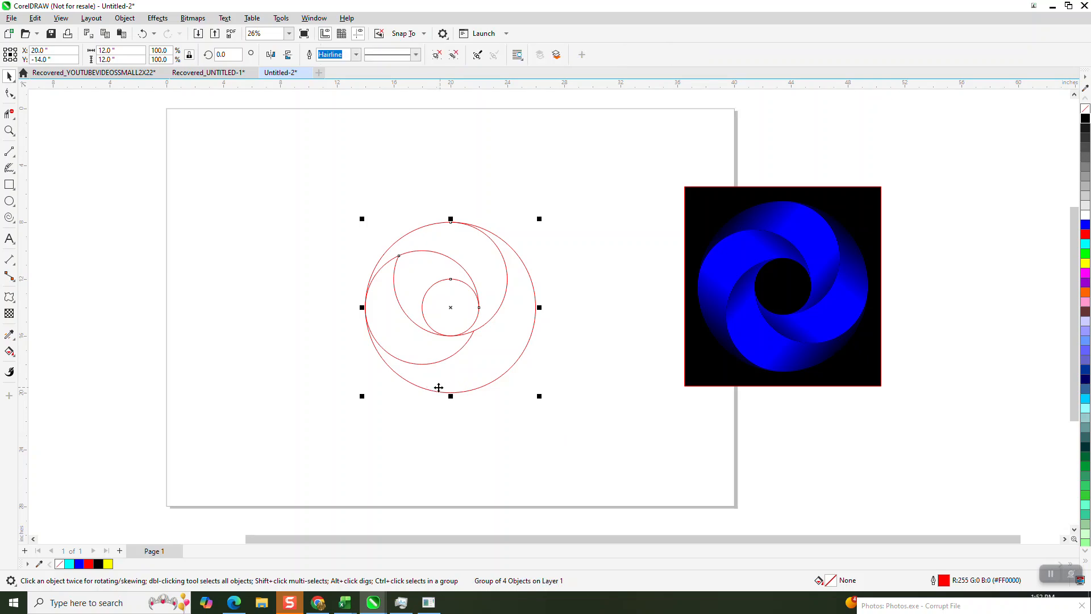
- Smart Fill the upper crescent region with blue and no outline, then move the outline group off to the side of it
{"action": "left_click", "coordinate": [15, 358]}
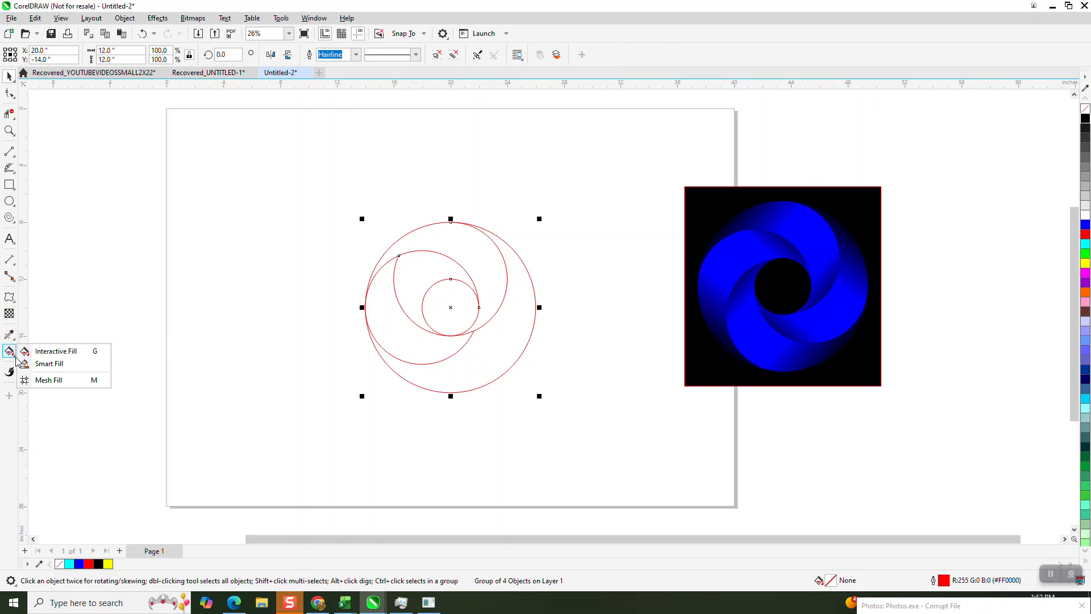
{"action": "left_click", "coordinate": [53, 363]}
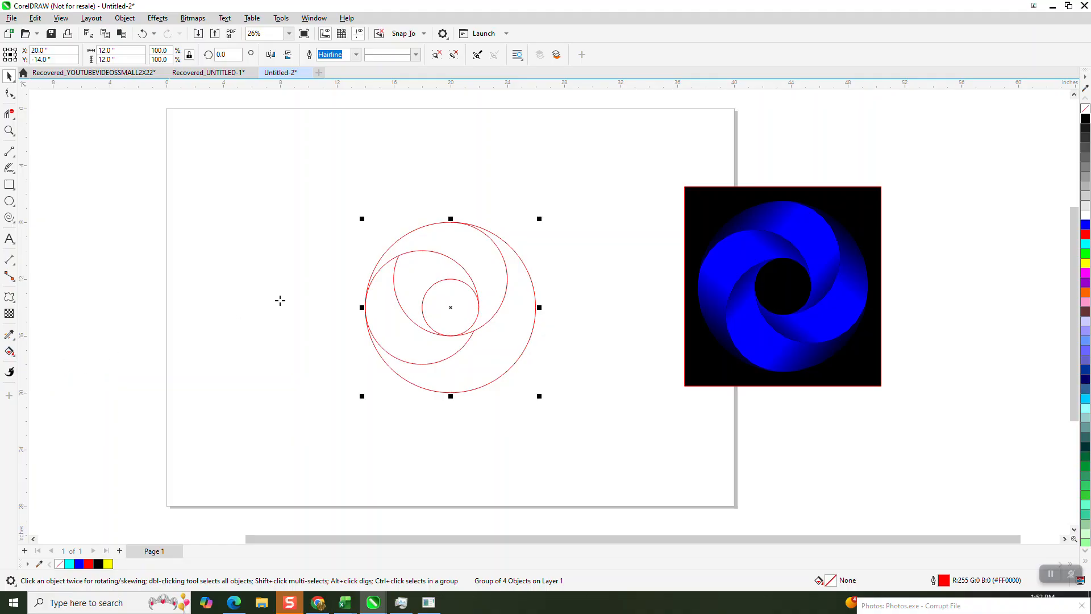
{"action": "left_click", "coordinate": [494, 266]}
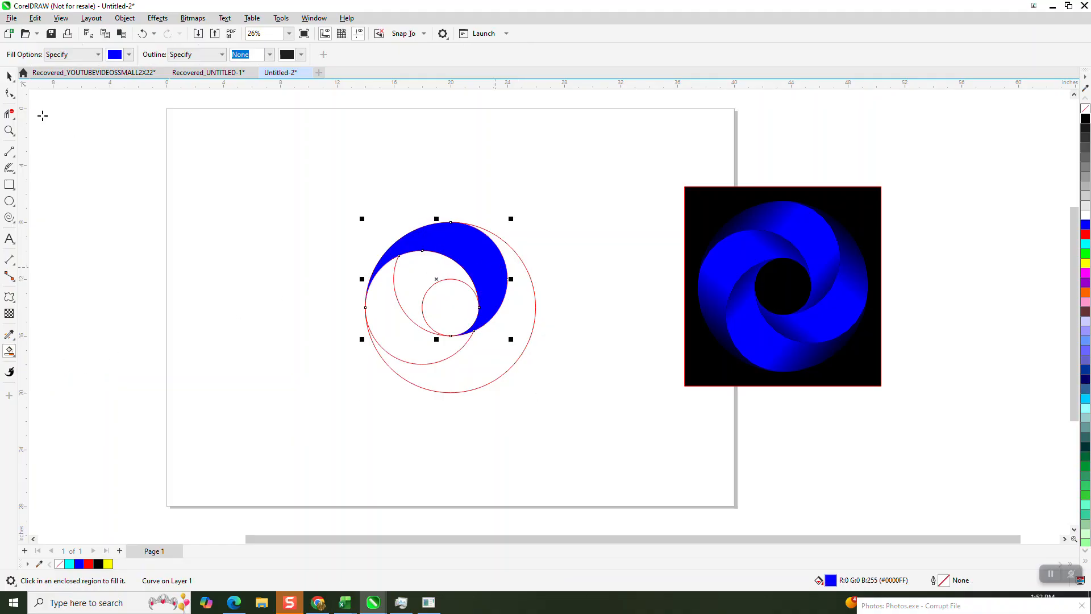
{"action": "left_click", "coordinate": [9, 75]}
{"action": "left_click_drag", "start_coordinate": [437, 308], "coordinate": [161, 316]}
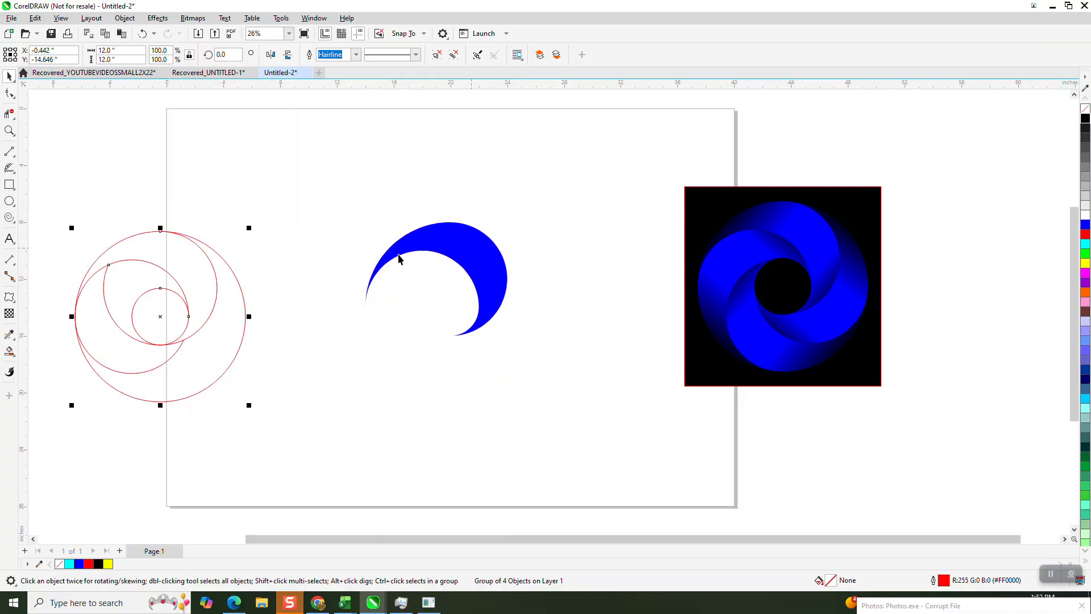
- Apply a linear fountain fill running diagonally from blue at the crescent's upper left to black at its lower right
{"action": "left_click", "coordinate": [455, 254]}
{"action": "left_click", "coordinate": [9, 351]}
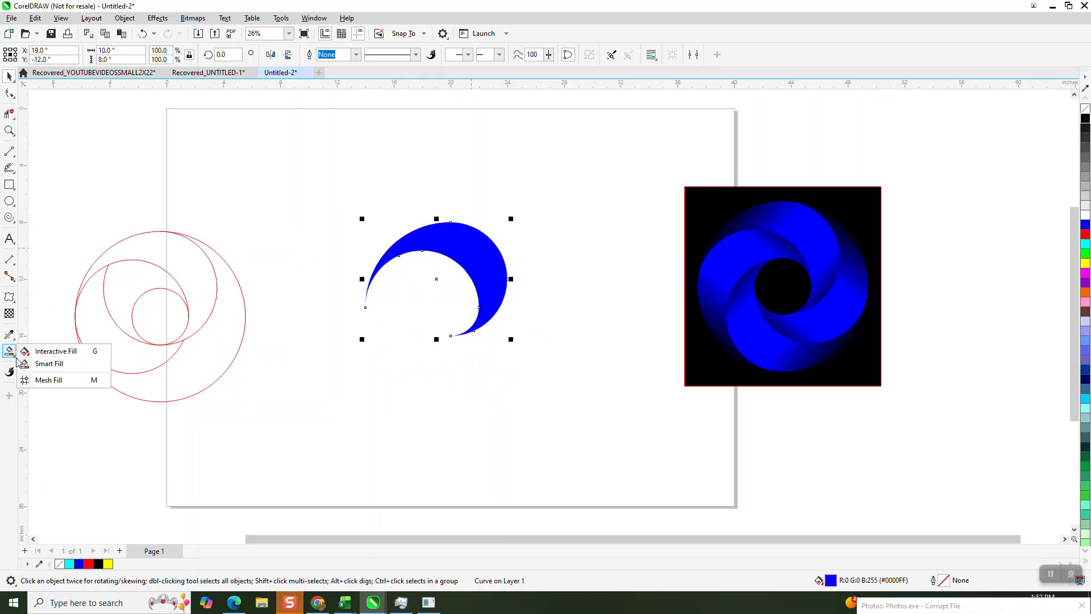
{"action": "left_click", "coordinate": [51, 352]}
{"action": "left_click_drag", "start_coordinate": [393, 249], "coordinate": [500, 345]}
{"action": "left_click_drag", "start_coordinate": [1085, 119], "coordinate": [499, 345]}
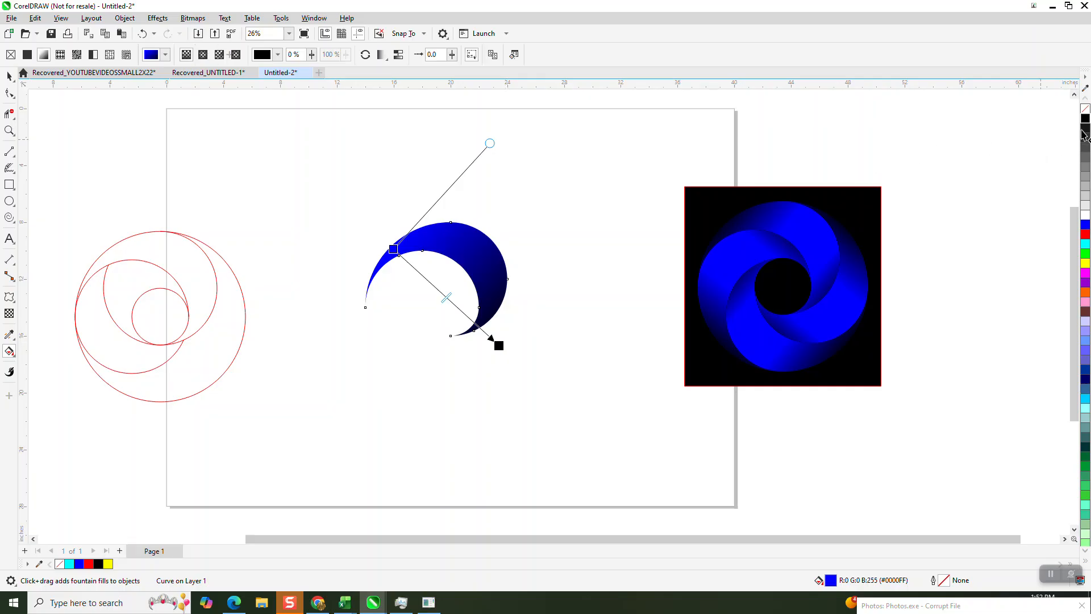
- Make the start of the crescent's gradient black and add two blue colour stops near the two ends
{"action": "left_click_drag", "start_coordinate": [1085, 118], "coordinate": [394, 251]}
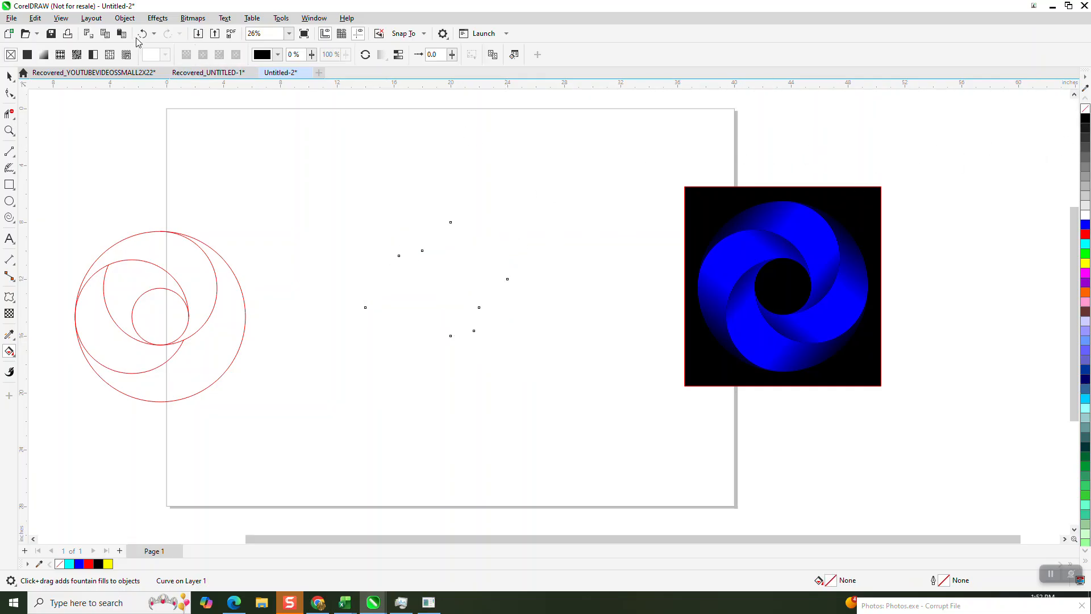
{"action": "key", "text": "ctrl+z"}
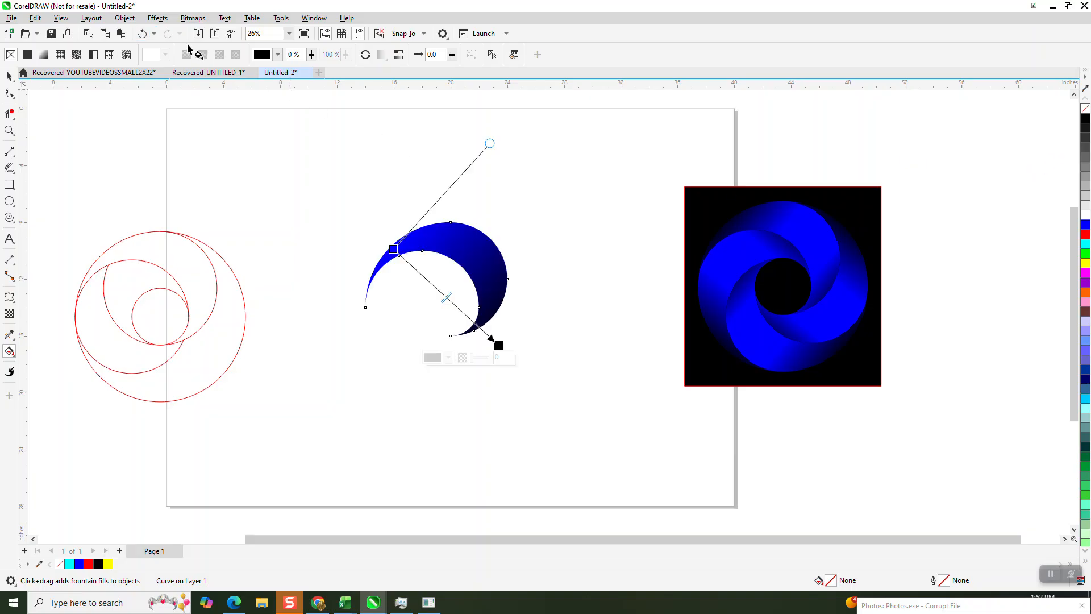
{"action": "left_click_drag", "start_coordinate": [1086, 119], "coordinate": [373, 235]}
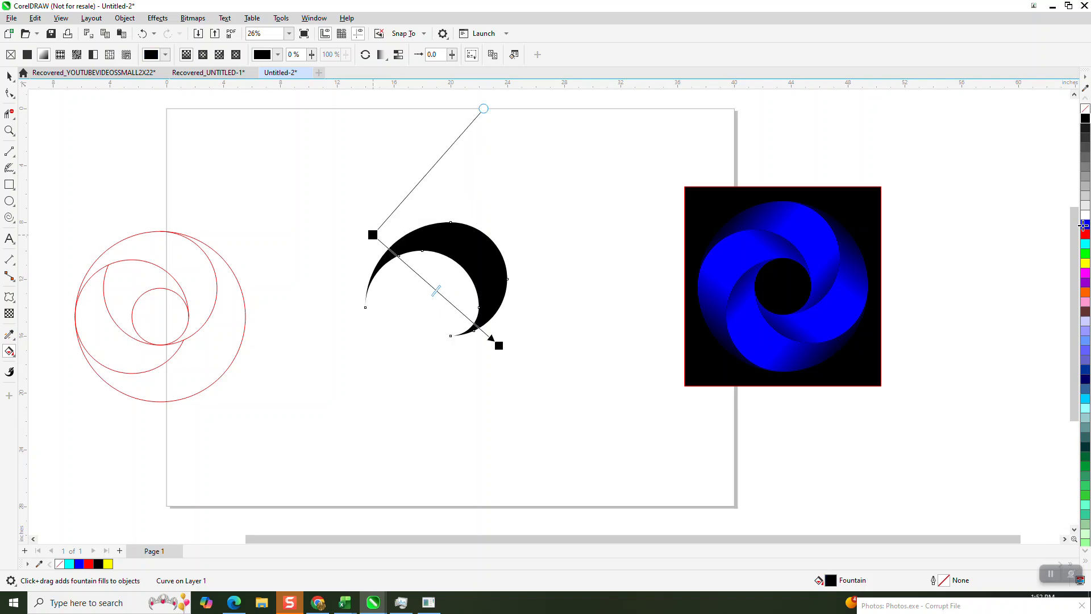
{"action": "left_click_drag", "start_coordinate": [1087, 228], "coordinate": [401, 259]}
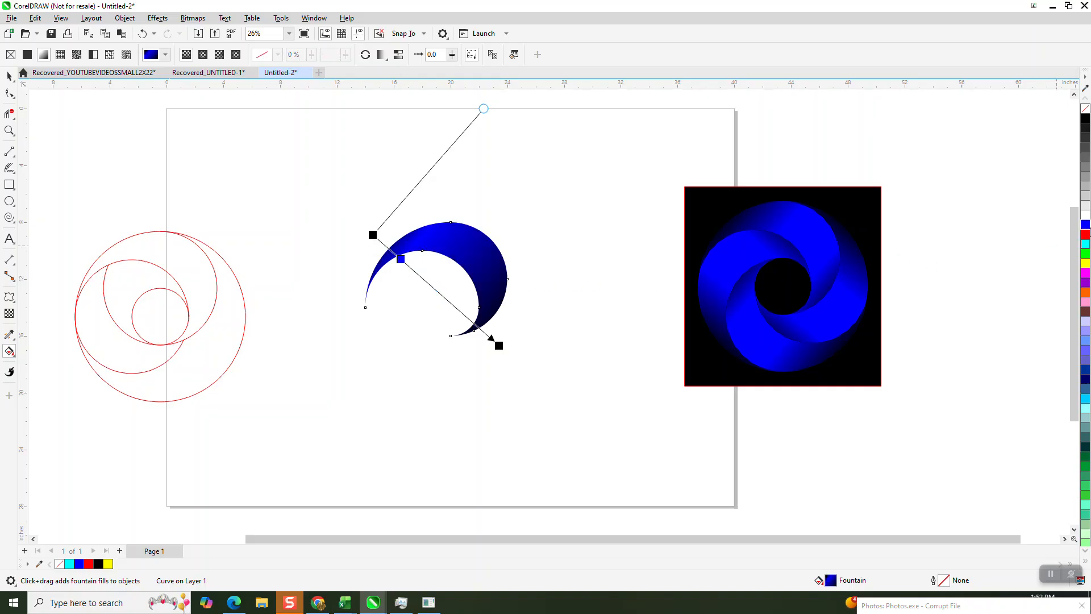
{"action": "left_click_drag", "start_coordinate": [732, 290], "coordinate": [468, 318]}
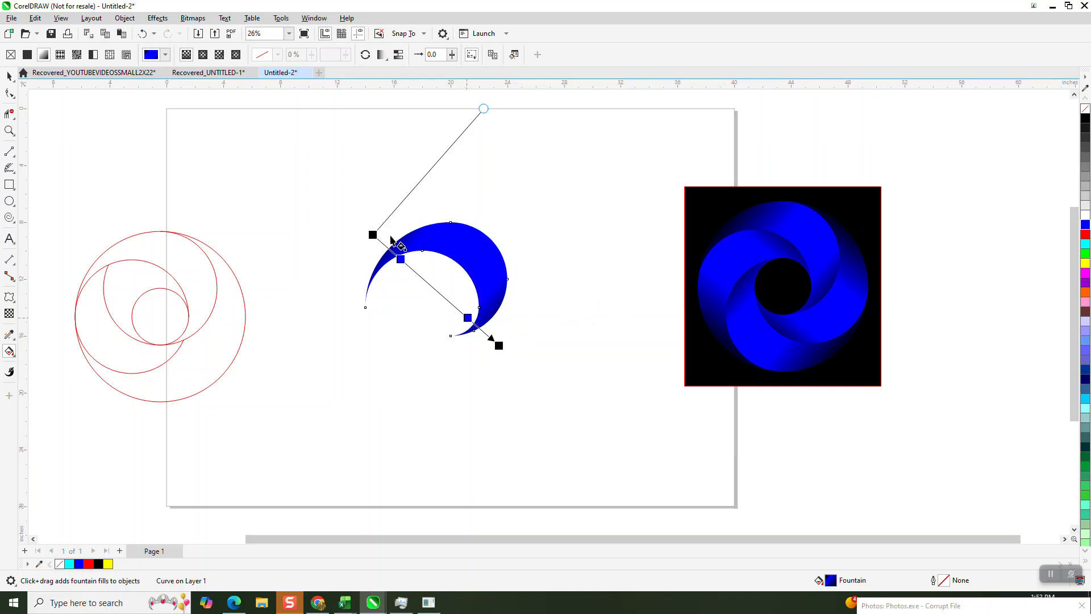
- Pull both black end nodes closer to the crescent and shift the two blue stops inward to widen the dark fades
{"action": "left_click_drag", "start_coordinate": [373, 235], "coordinate": [384, 243]}
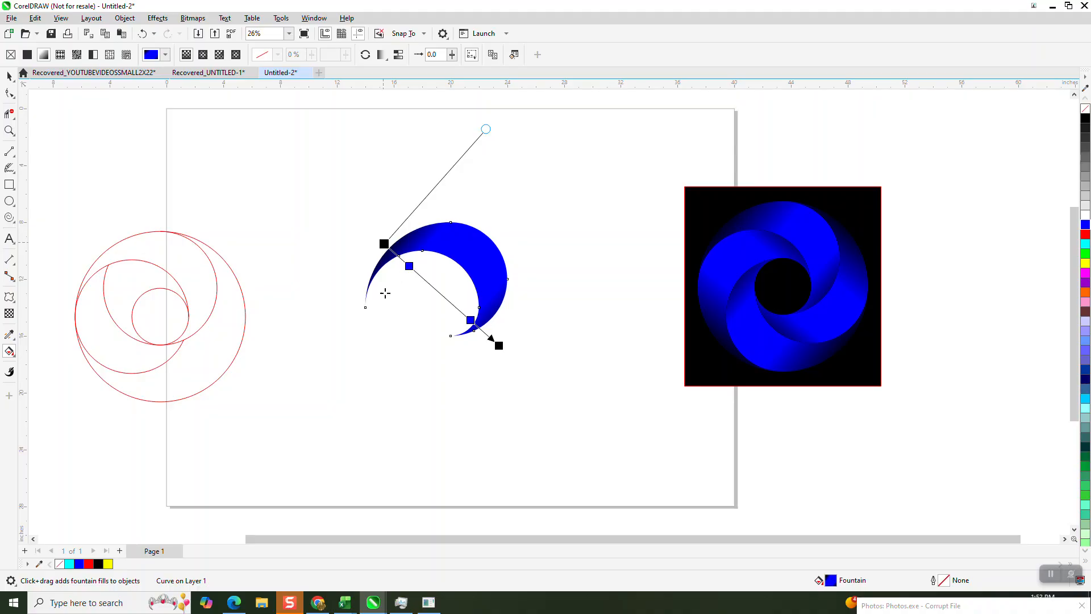
{"action": "left_click_drag", "start_coordinate": [410, 267], "coordinate": [416, 271]}
{"action": "left_click_drag", "start_coordinate": [470, 318], "coordinate": [457, 309]}
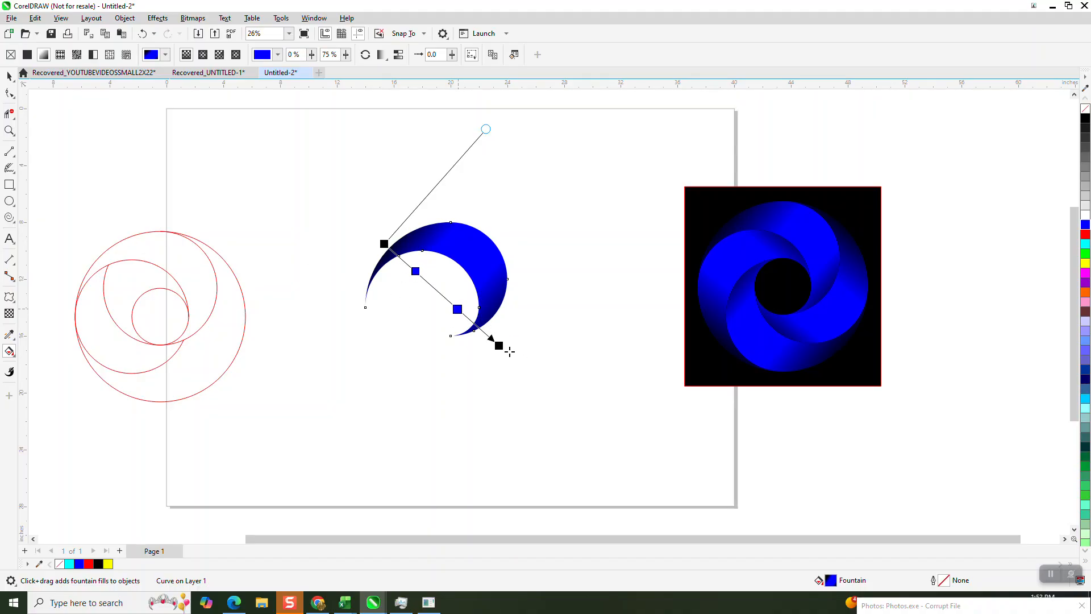
{"action": "left_click_drag", "start_coordinate": [497, 344], "coordinate": [492, 338]}
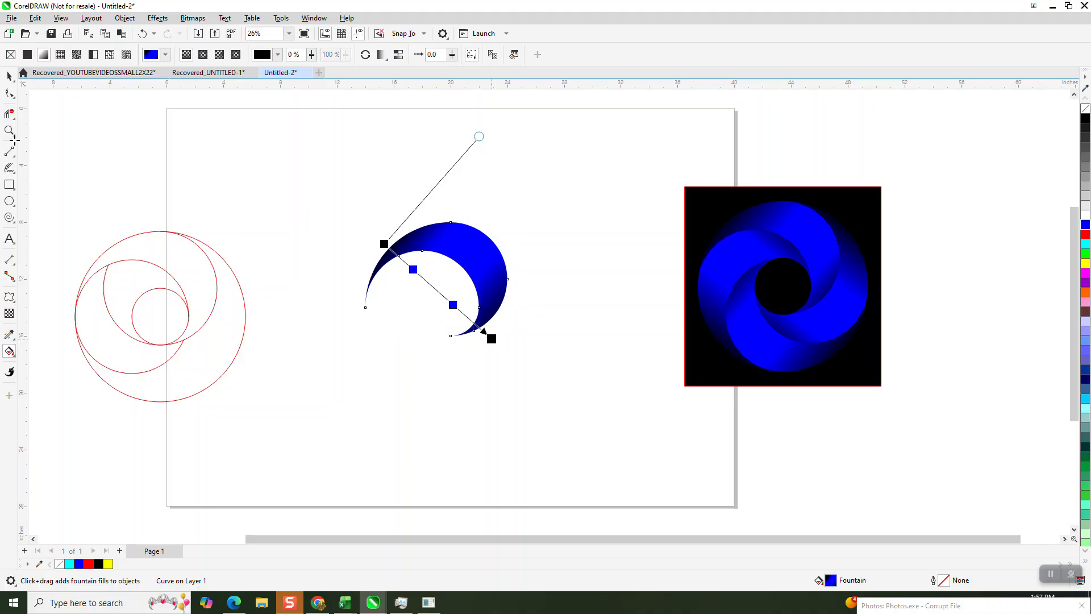
- Rotate a copy of the gradient crescent 90 degrees around the common centre and repeat the rotated duplication twice to complete the ring
{"action": "left_click", "coordinate": [9, 79]}
{"action": "left_click_drag", "start_coordinate": [341, 201], "coordinate": [348, 264]}
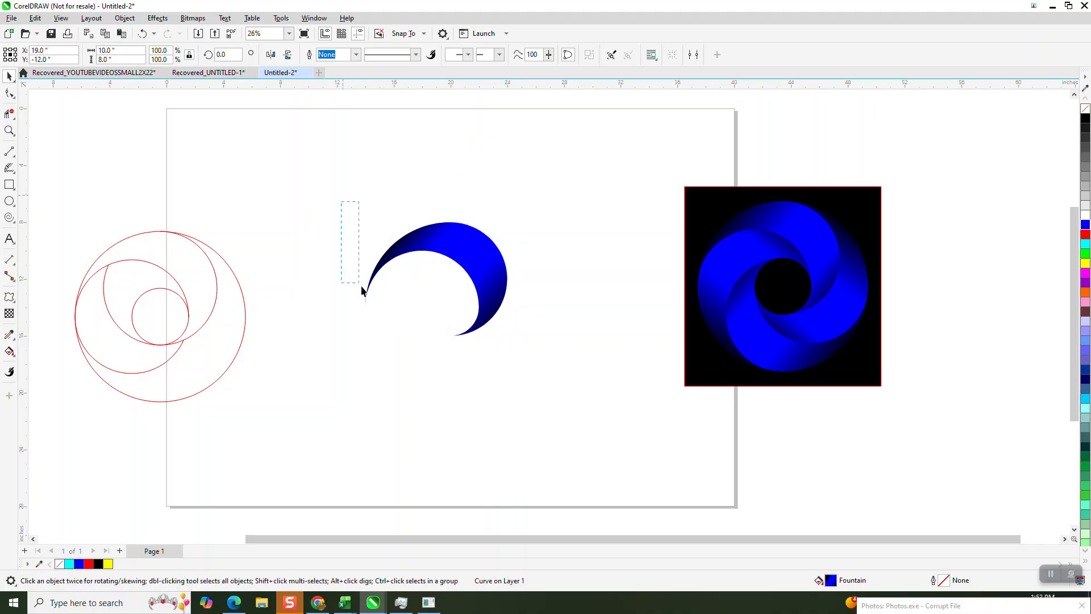
{"action": "left_click_drag", "start_coordinate": [641, 416], "coordinate": [639, 417]}
{"action": "left_click", "coordinate": [508, 279]}
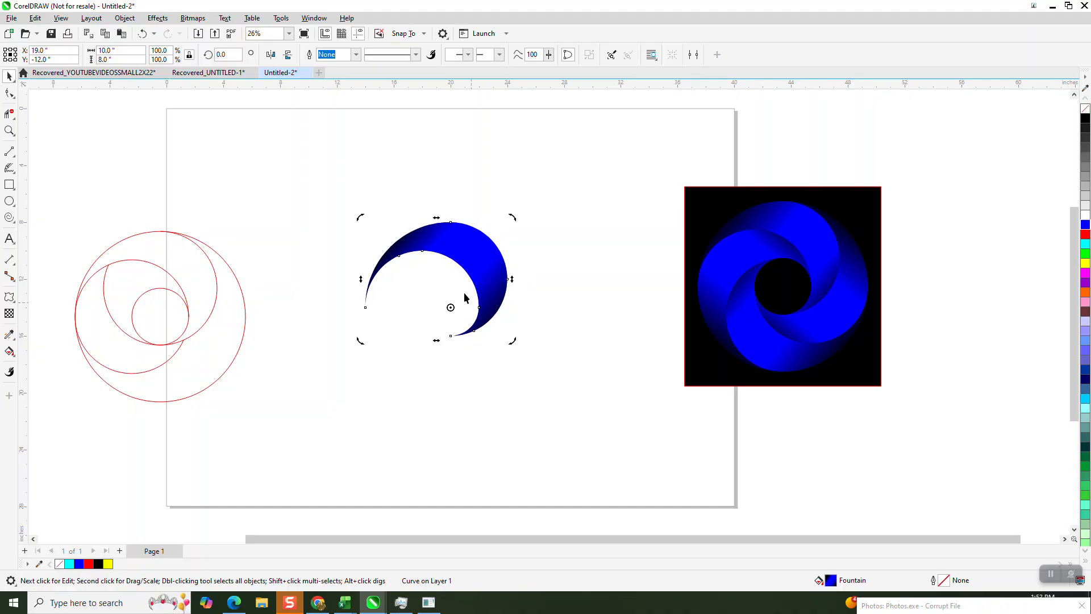
{"action": "type", "text": "90"}
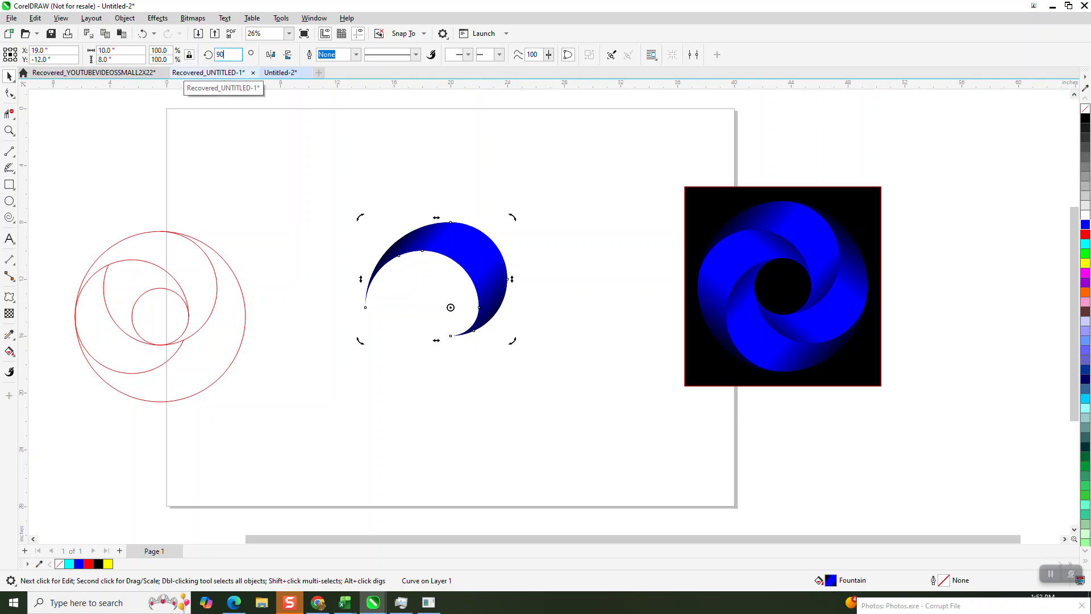
{"action": "key", "text": "Return"}
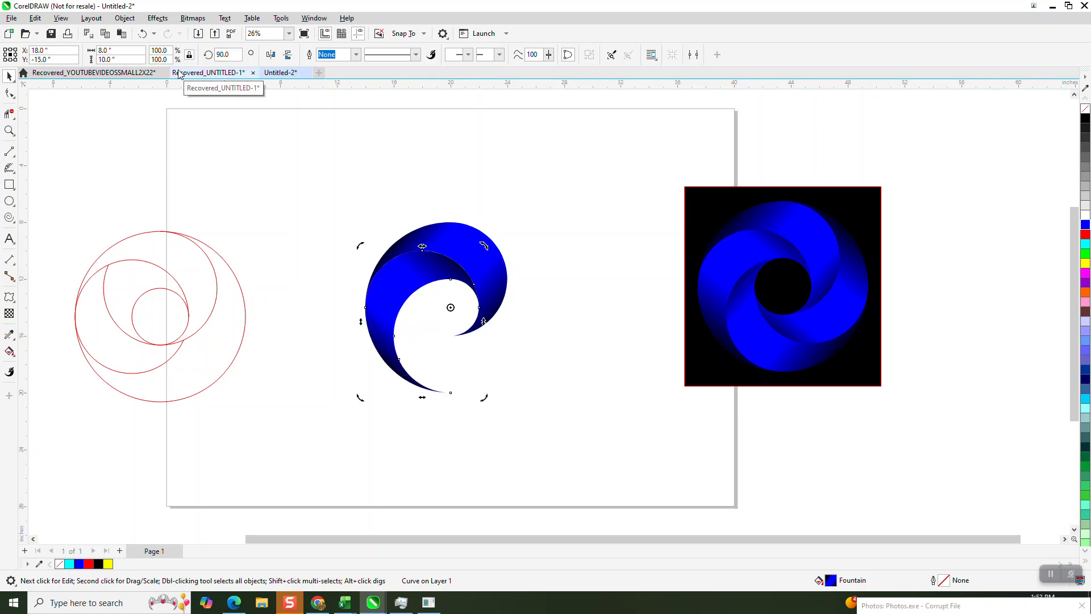
{"action": "key", "text": "ctrl+d"}
{"action": "key", "text": "ctrl+d"}
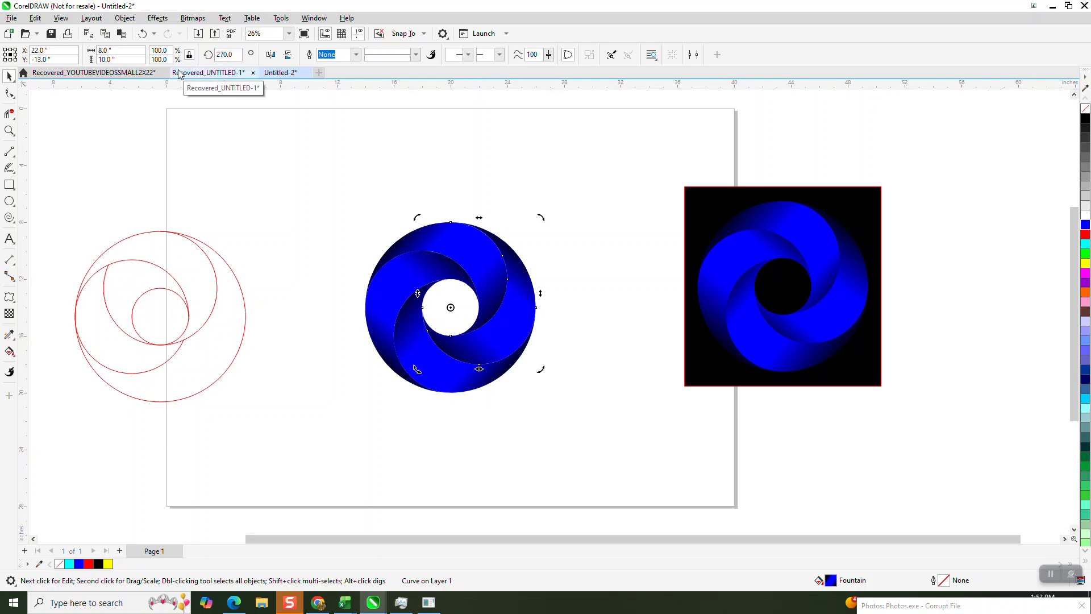
- Move the black square from the reference design behind the new ring, roughly centred on it, and leave nothing selected
{"action": "left_click_drag", "start_coordinate": [706, 229], "coordinate": [374, 255]}
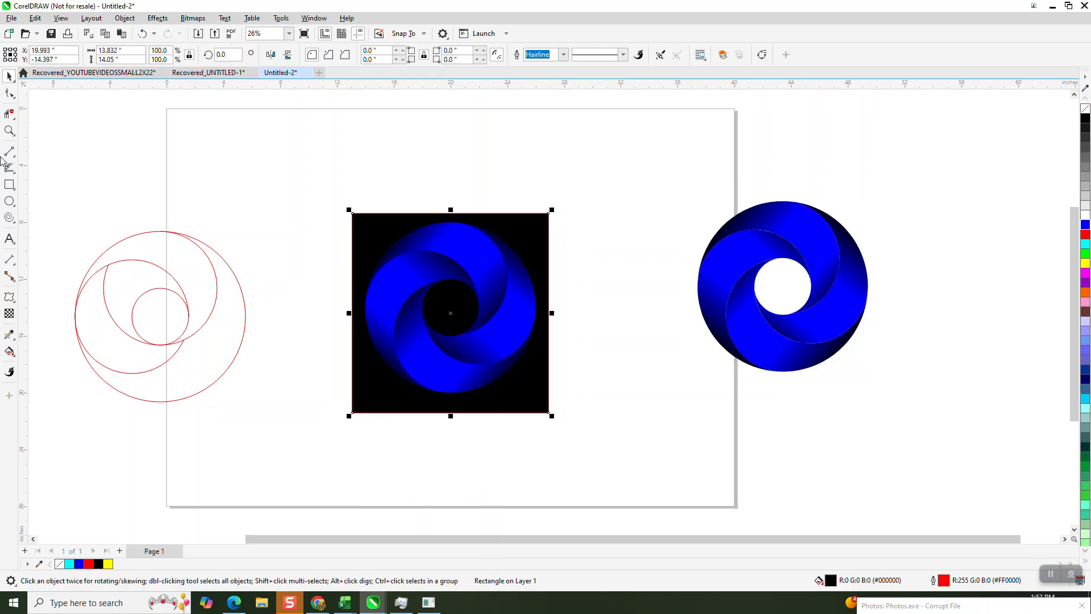
{"action": "left_click", "coordinate": [9, 131]}
{"action": "left_click_drag", "start_coordinate": [339, 210], "coordinate": [541, 402]}
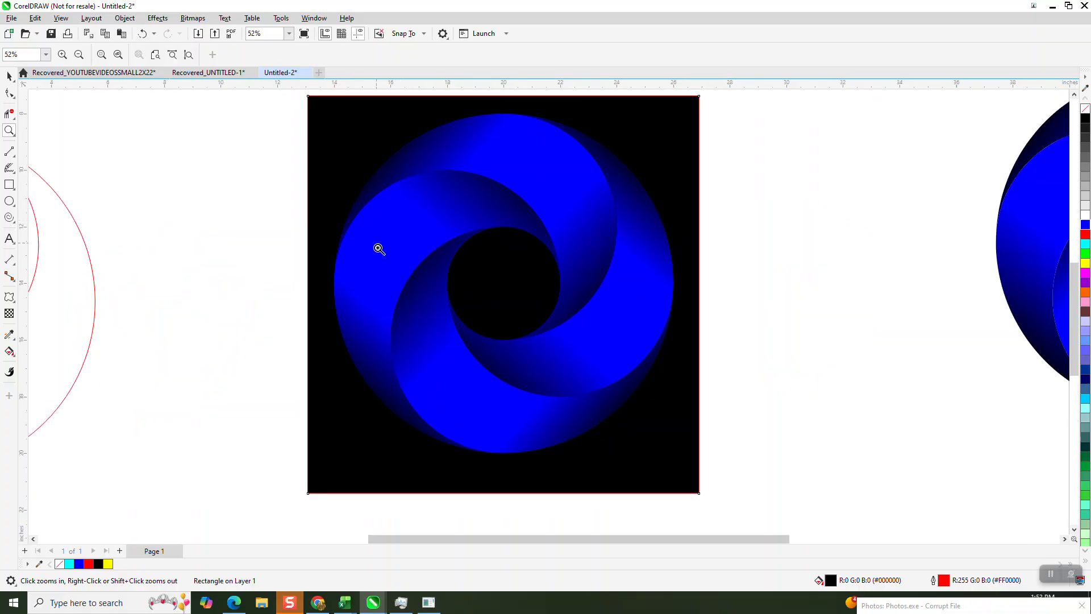
{"action": "scroll", "coordinate": [516, 256], "scroll_direction": "down", "scroll_amount": 1}
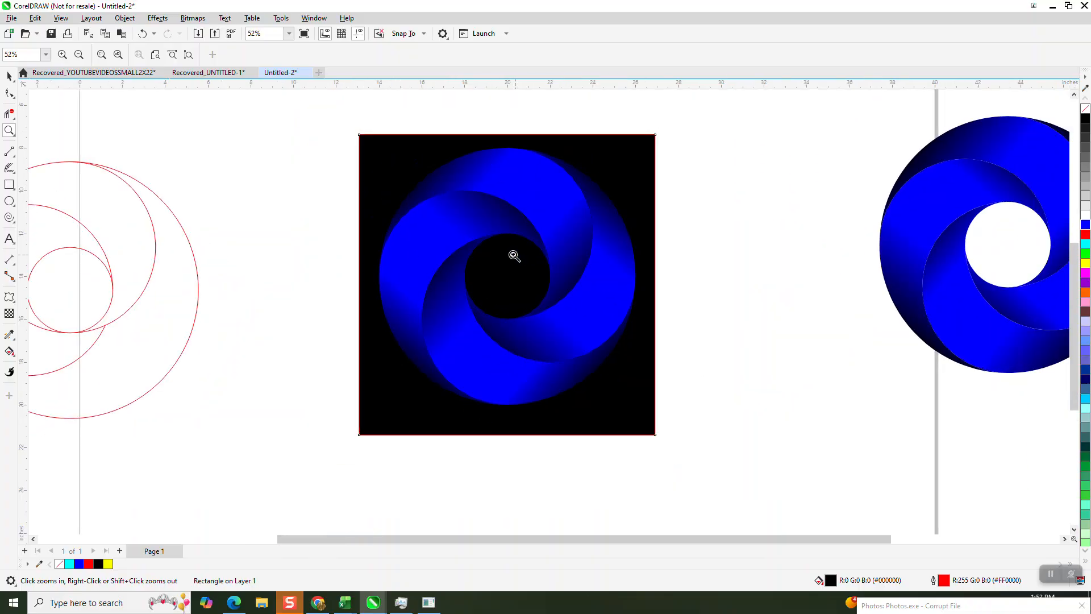
{"action": "scroll", "coordinate": [517, 256], "scroll_direction": "down", "scroll_amount": 1}
{"action": "left_click", "coordinate": [9, 75]}
{"action": "left_click", "coordinate": [202, 108]}
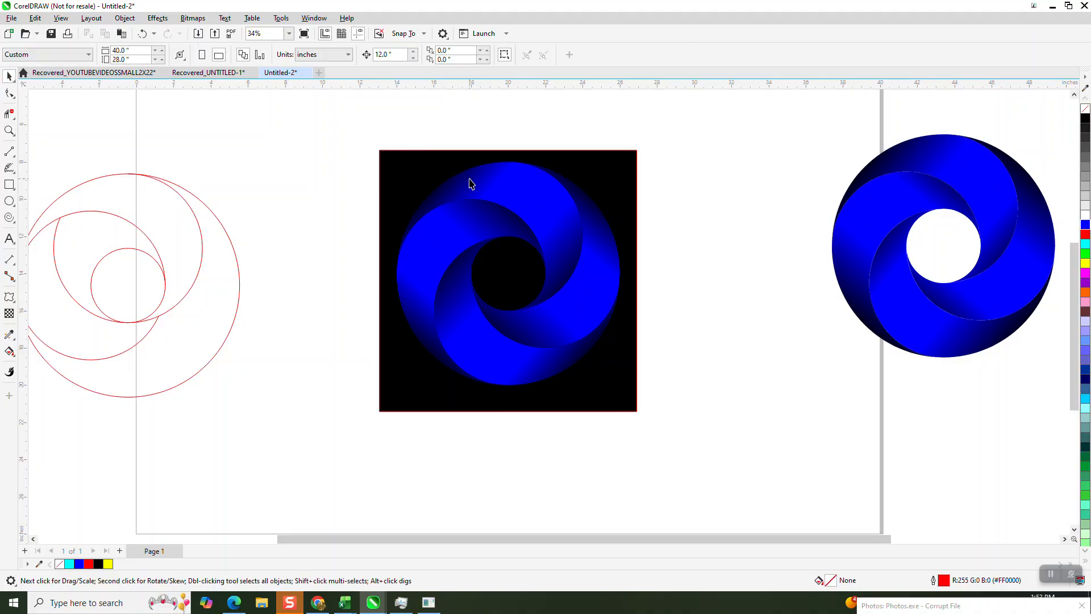
- Recolour both blue stops in the upper crescent's fountain fill to cyan, keeping the black ends
{"action": "left_click", "coordinate": [525, 204]}
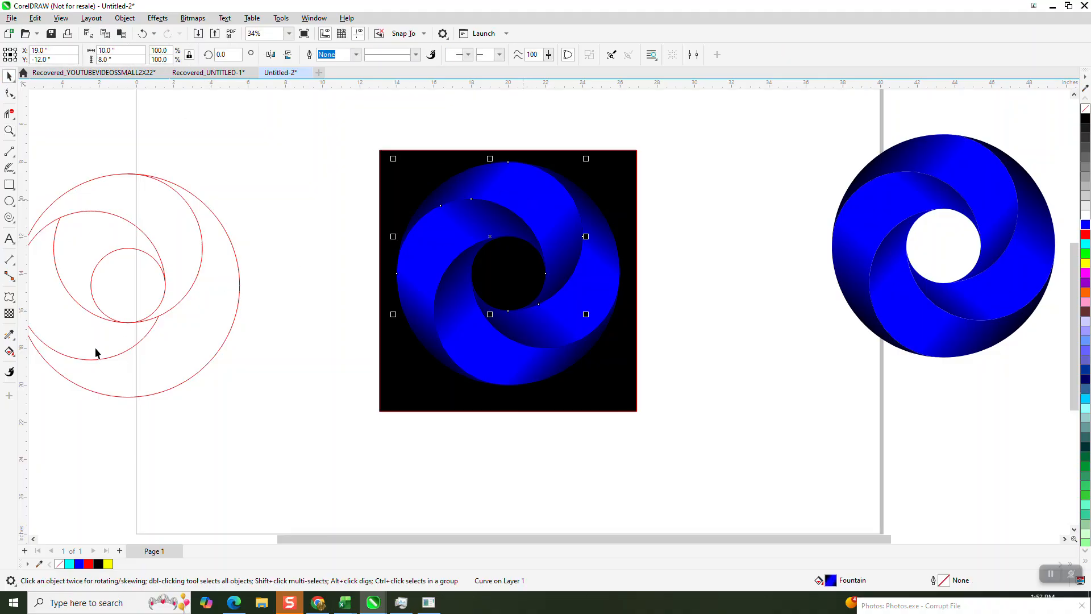
{"action": "left_click", "coordinate": [14, 355]}
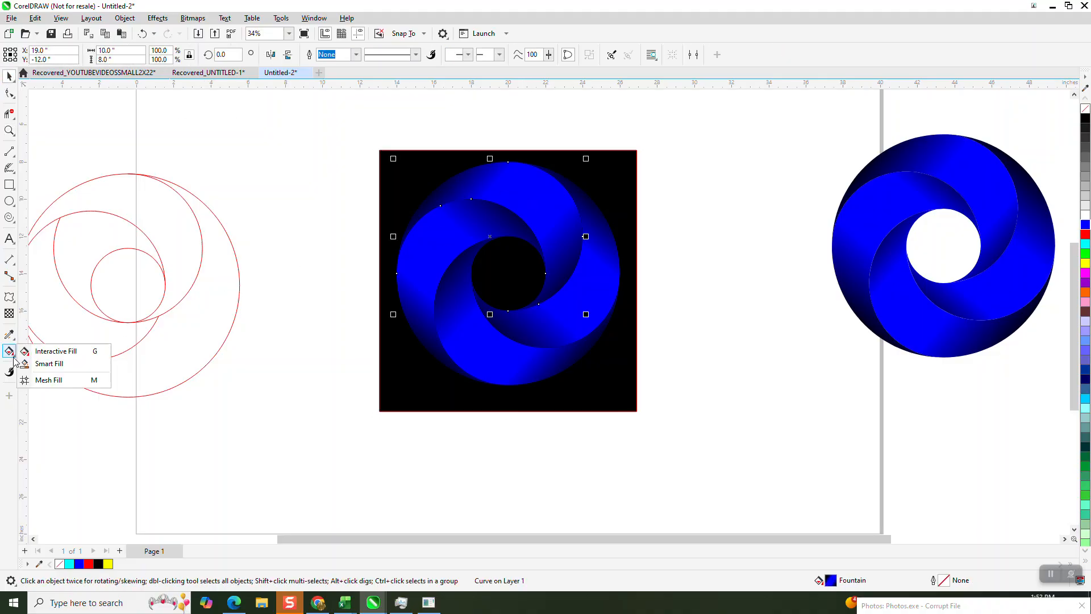
{"action": "left_click", "coordinate": [43, 350]}
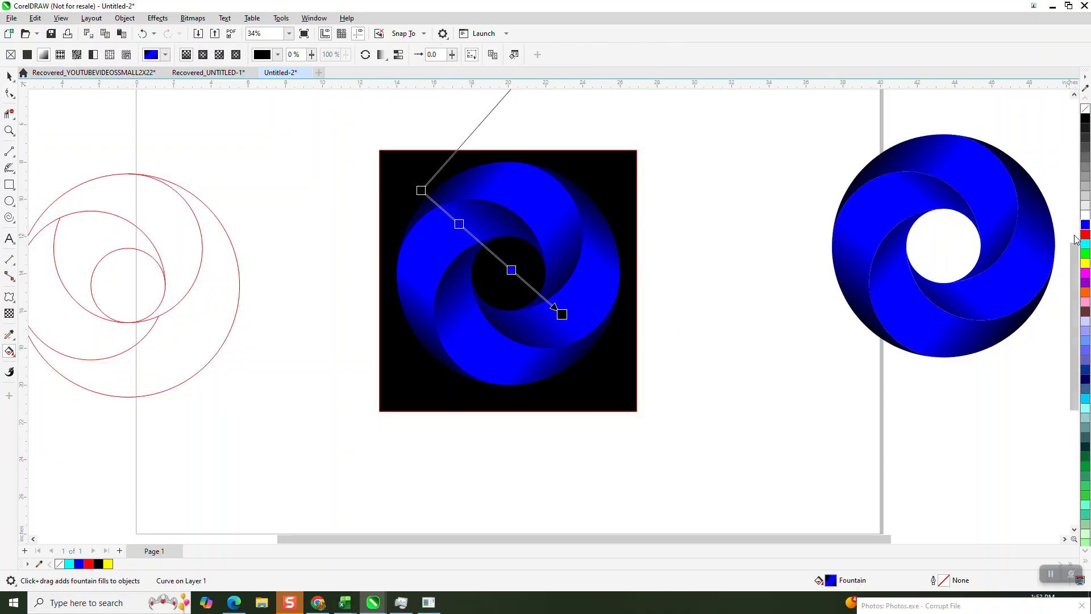
{"action": "left_click_drag", "start_coordinate": [1086, 247], "coordinate": [460, 224]}
{"action": "left_click_drag", "start_coordinate": [1085, 247], "coordinate": [512, 271]}
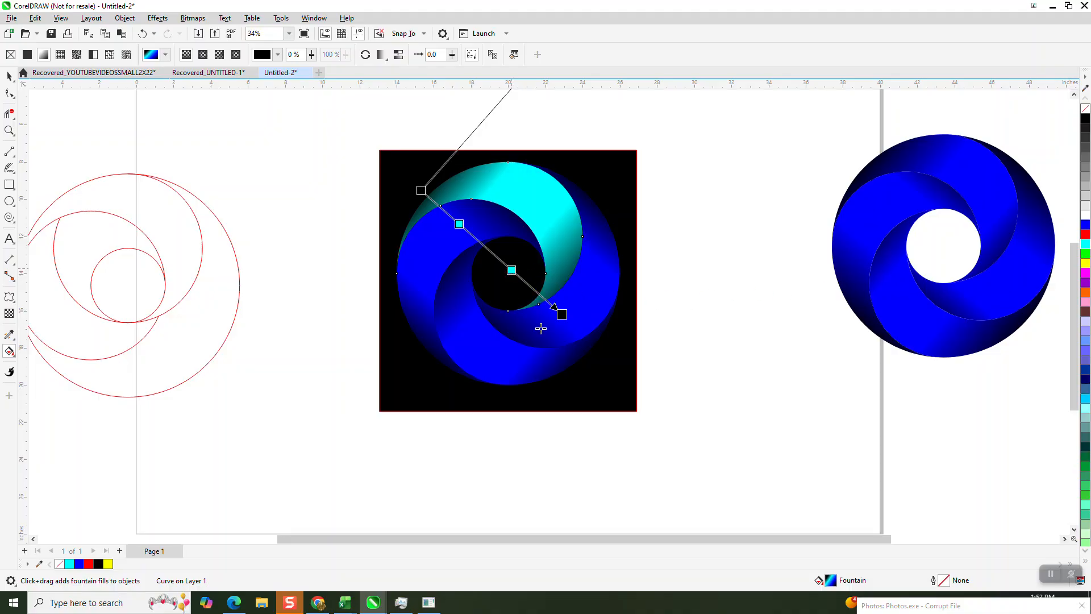
- Recolour both blue stops in the right-hand crescent's fountain fill to red
{"action": "left_click", "coordinate": [588, 316]}
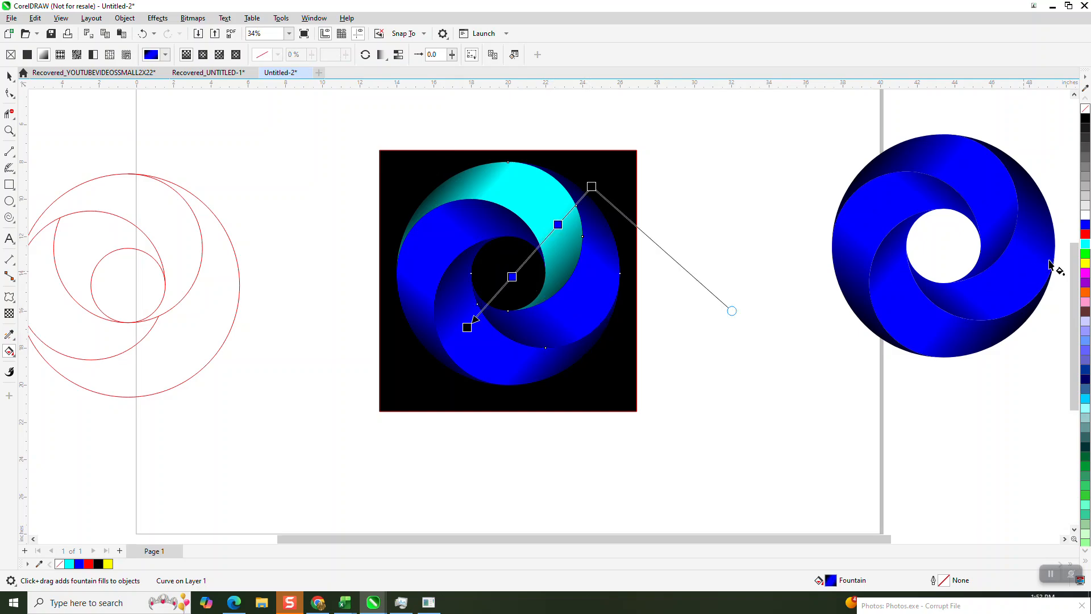
{"action": "left_click_drag", "start_coordinate": [1086, 234], "coordinate": [559, 226]}
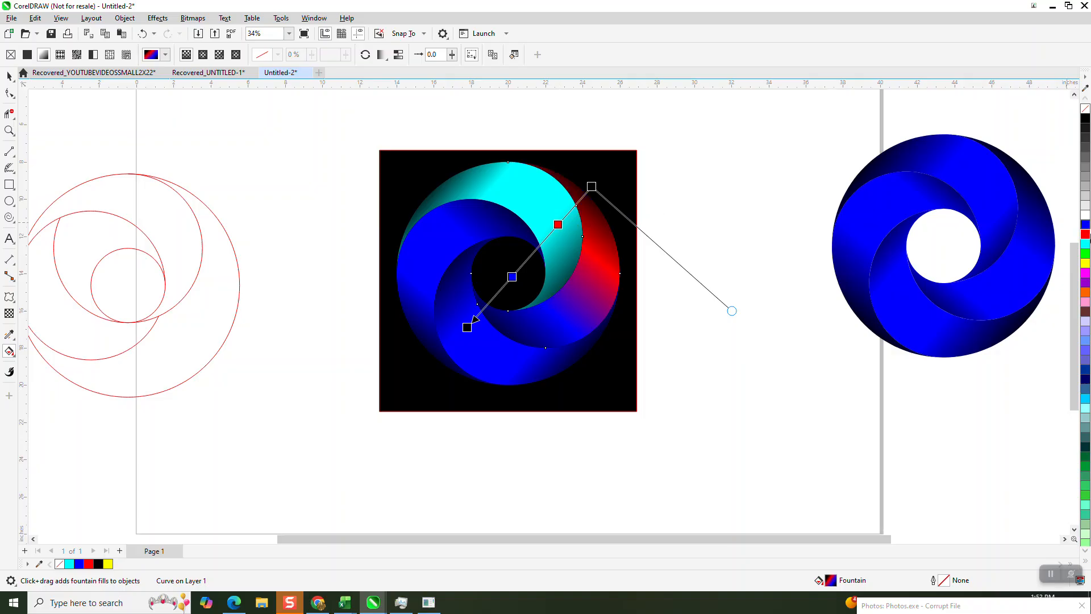
{"action": "left_click_drag", "start_coordinate": [1087, 239], "coordinate": [514, 280]}
{"action": "left_click_drag", "start_coordinate": [507, 367], "coordinate": [504, 367]}
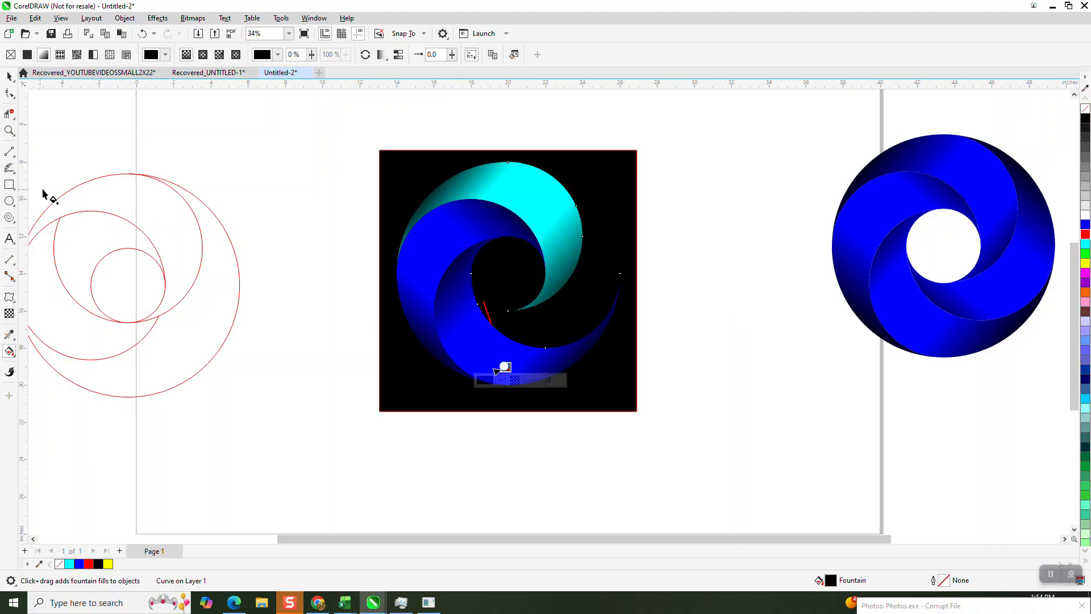
{"action": "left_click", "coordinate": [10, 76]}
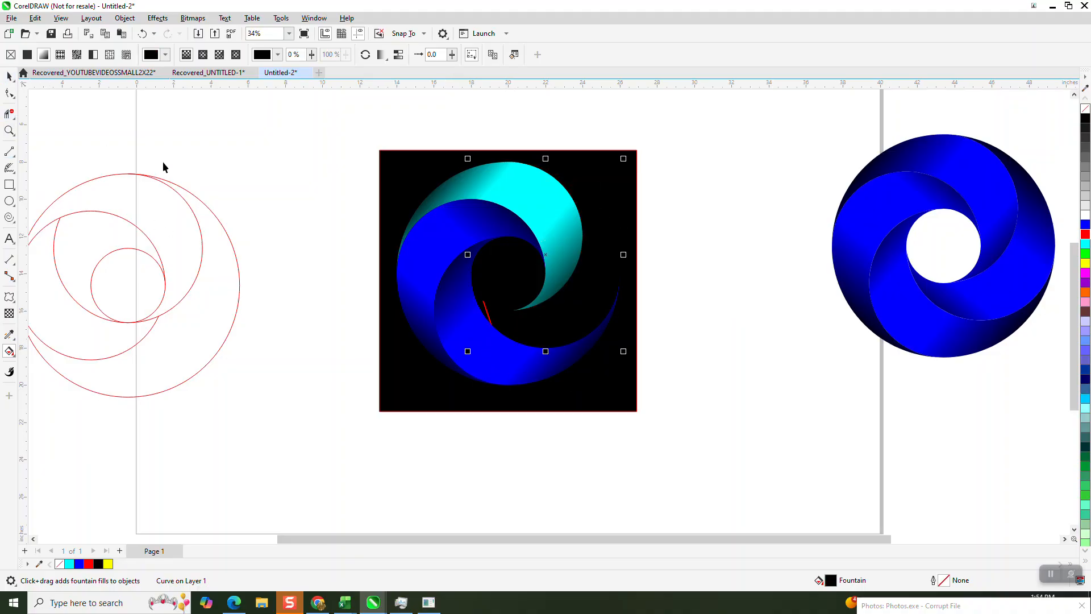
{"action": "left_click", "coordinate": [164, 165]}
{"action": "left_click", "coordinate": [453, 342]}
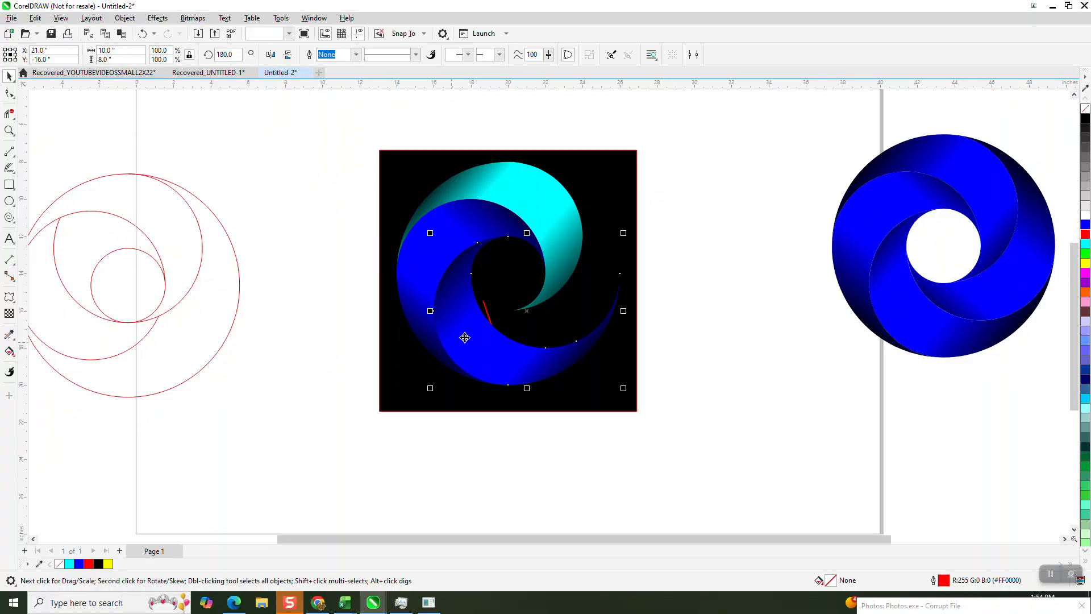
{"action": "left_click", "coordinate": [487, 311]}
{"action": "left_click_drag", "start_coordinate": [487, 311], "coordinate": [611, 318]}
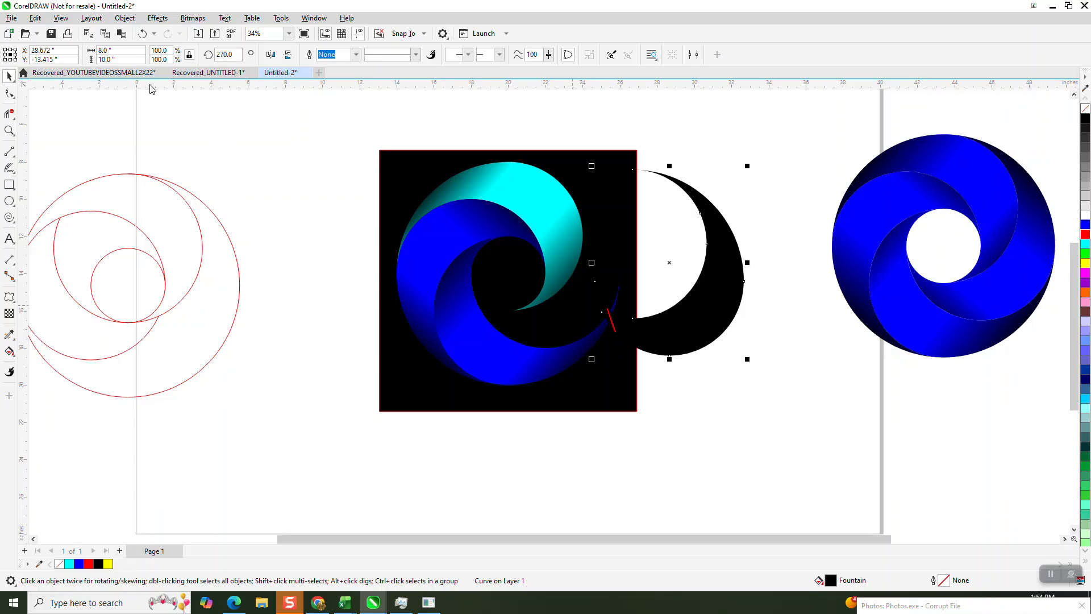
{"action": "left_click", "coordinate": [150, 34]}
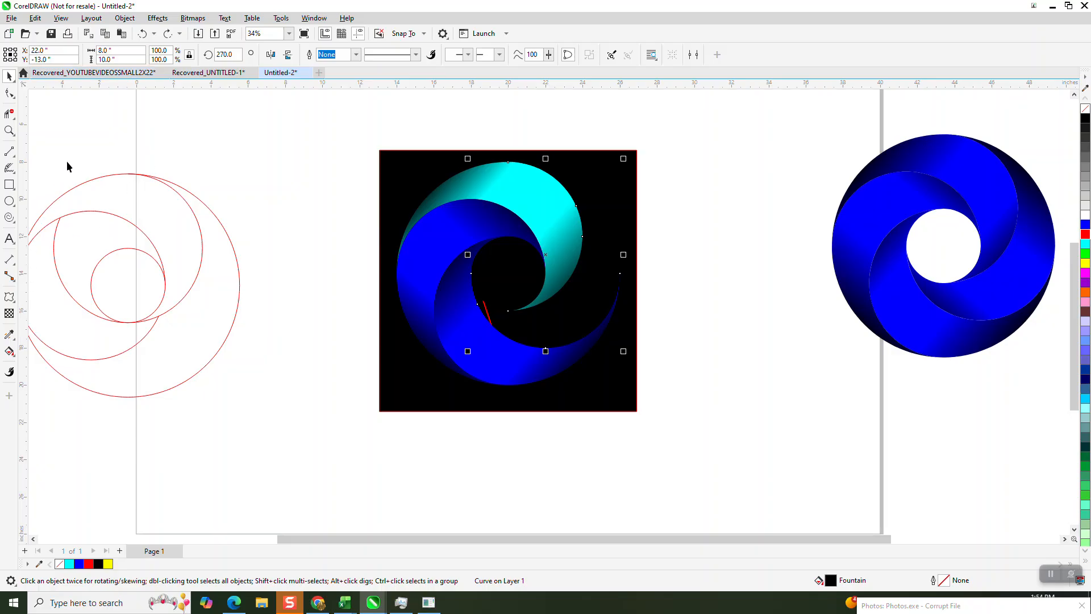
{"action": "left_click_drag", "start_coordinate": [589, 264], "coordinate": [695, 250]}
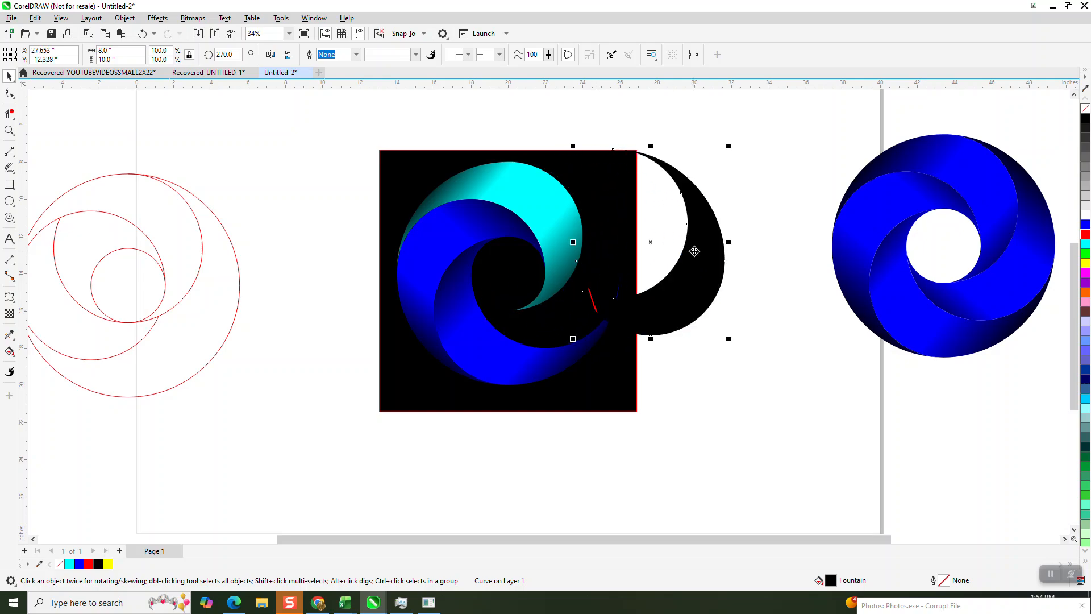
{"action": "left_click", "coordinate": [144, 34]}
{"action": "left_click", "coordinate": [144, 34]}
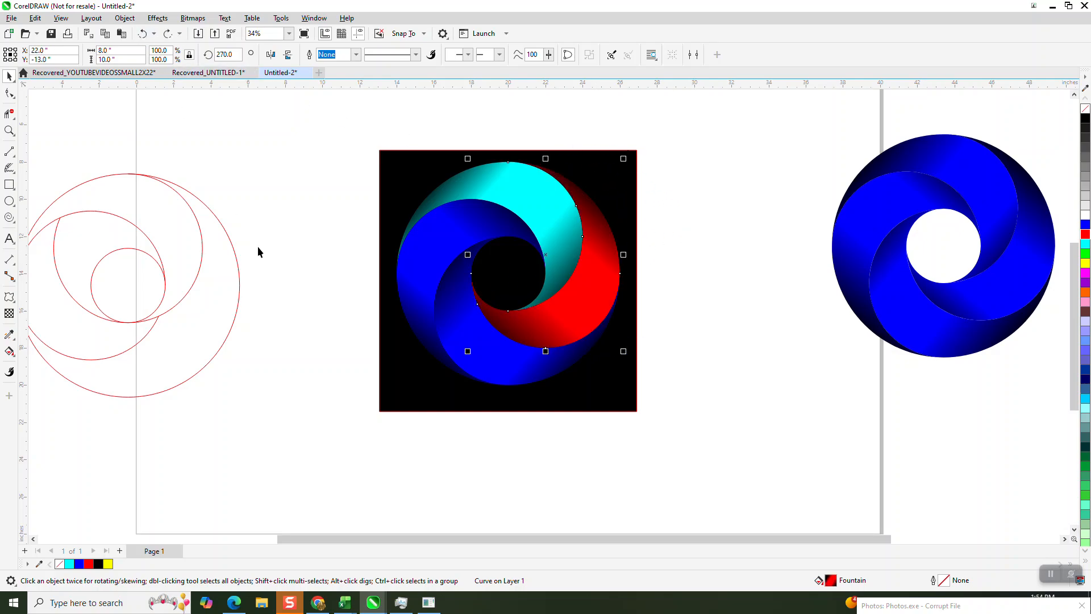
- Recolour both blue stops in the lower crescent's fountain fill to green and deselect the crescent
{"action": "left_click", "coordinate": [461, 347]}
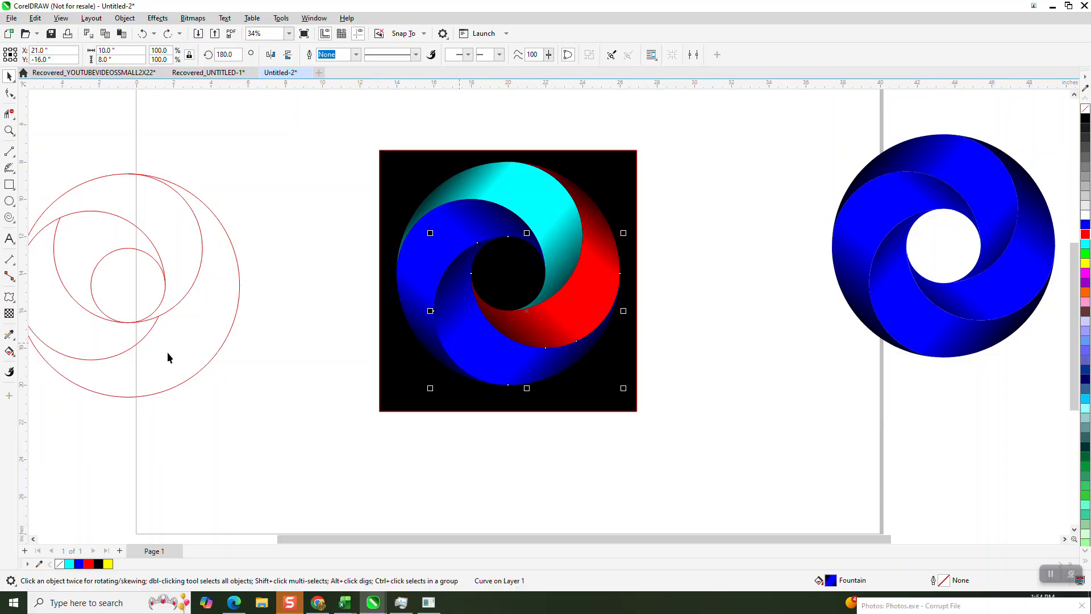
{"action": "left_click", "coordinate": [15, 362]}
{"action": "left_click", "coordinate": [50, 357]}
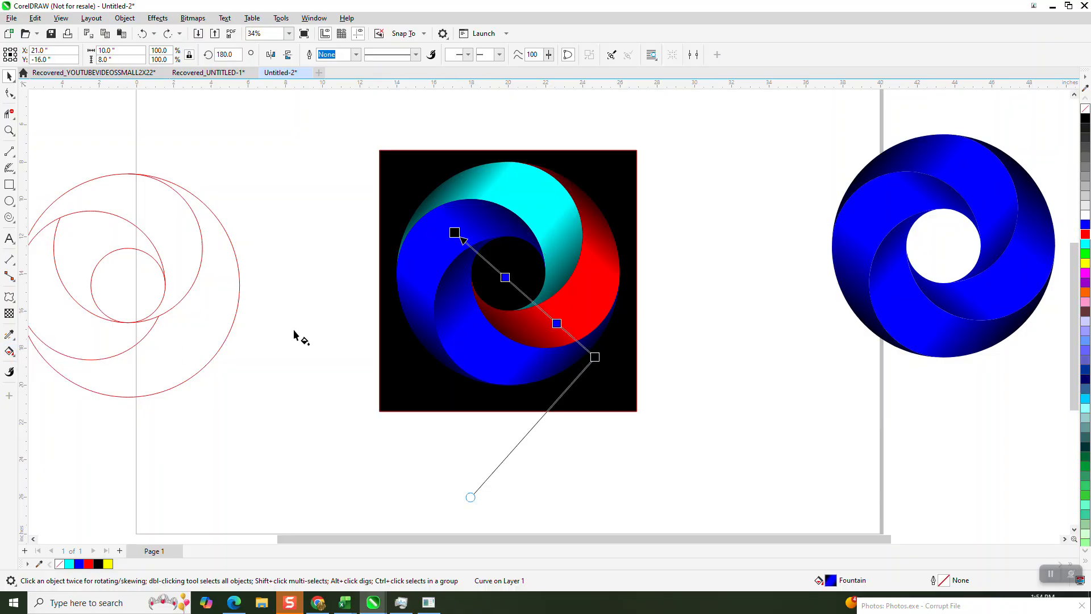
{"action": "left_click_drag", "start_coordinate": [1087, 254], "coordinate": [505, 278]}
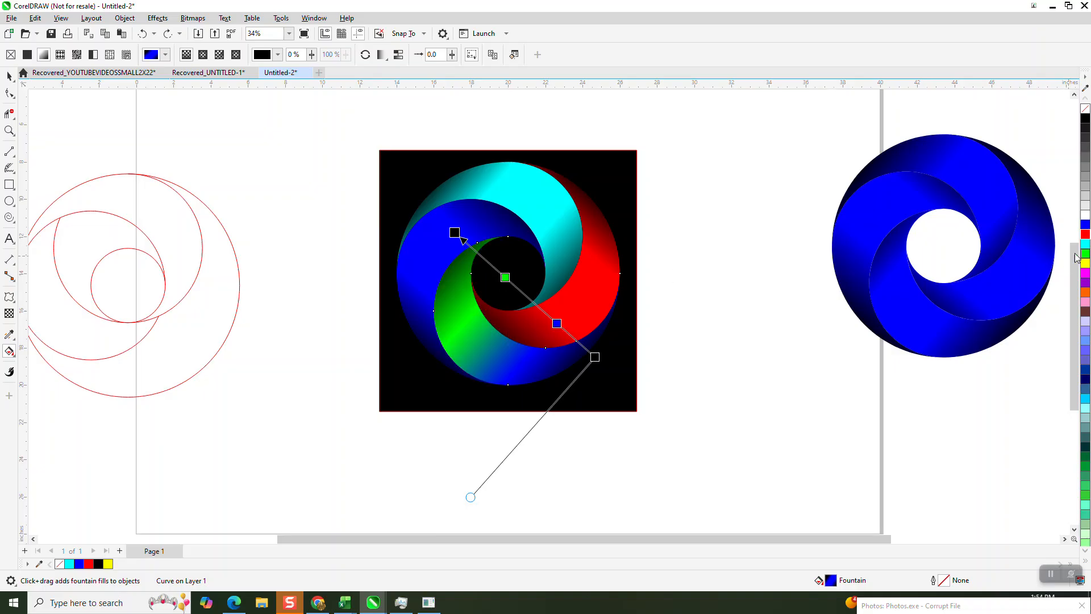
{"action": "left_click_drag", "start_coordinate": [1086, 254], "coordinate": [557, 323]}
{"action": "left_click", "coordinate": [9, 76]}
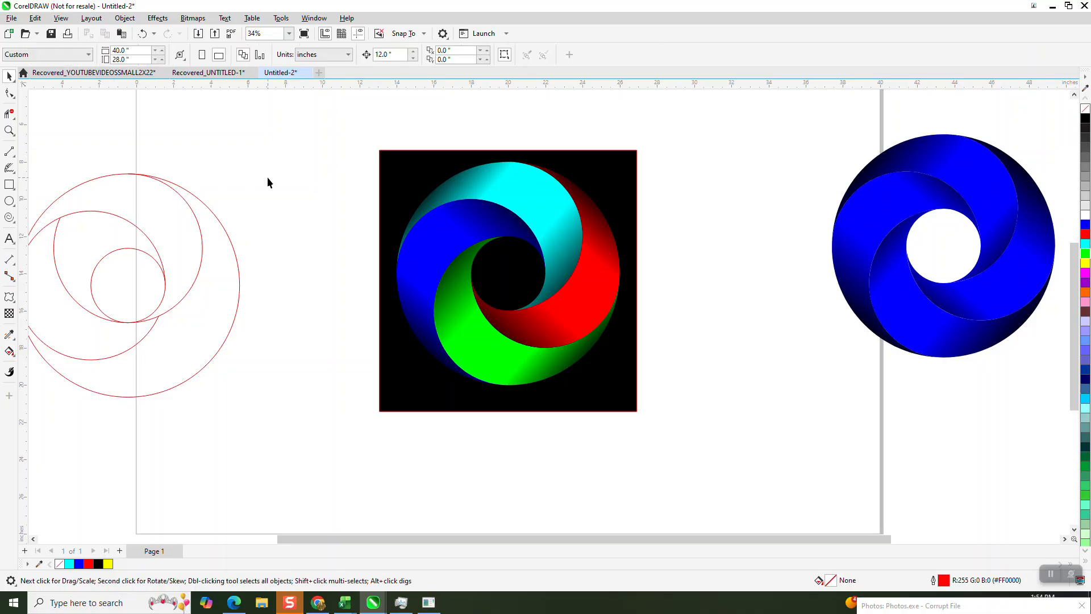